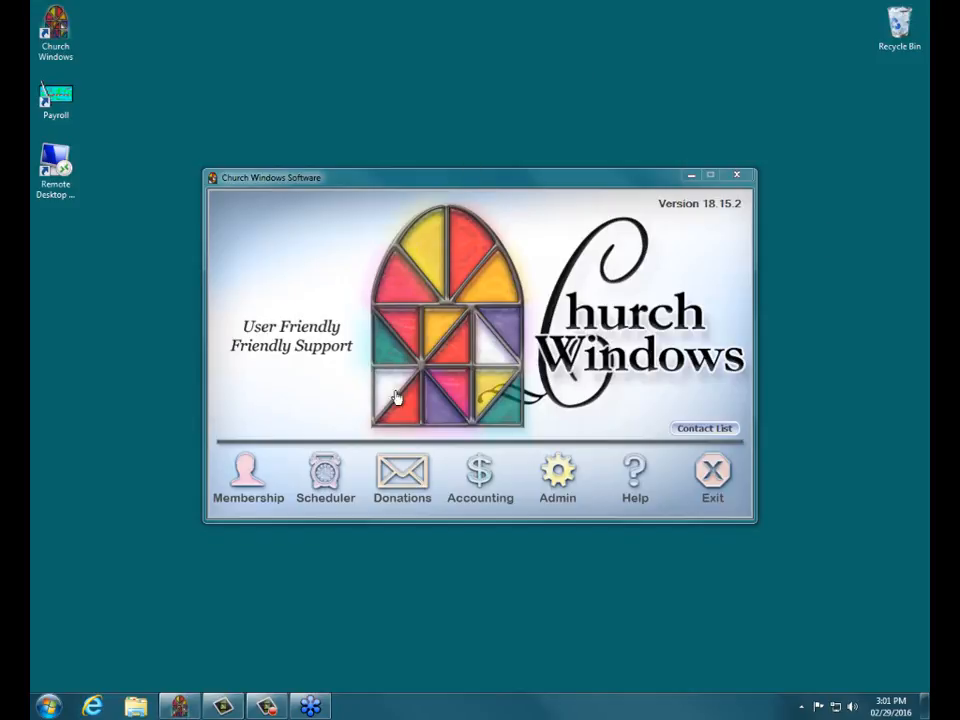
- Open the chart of accounts in the Accounting module
left_click(476, 487)
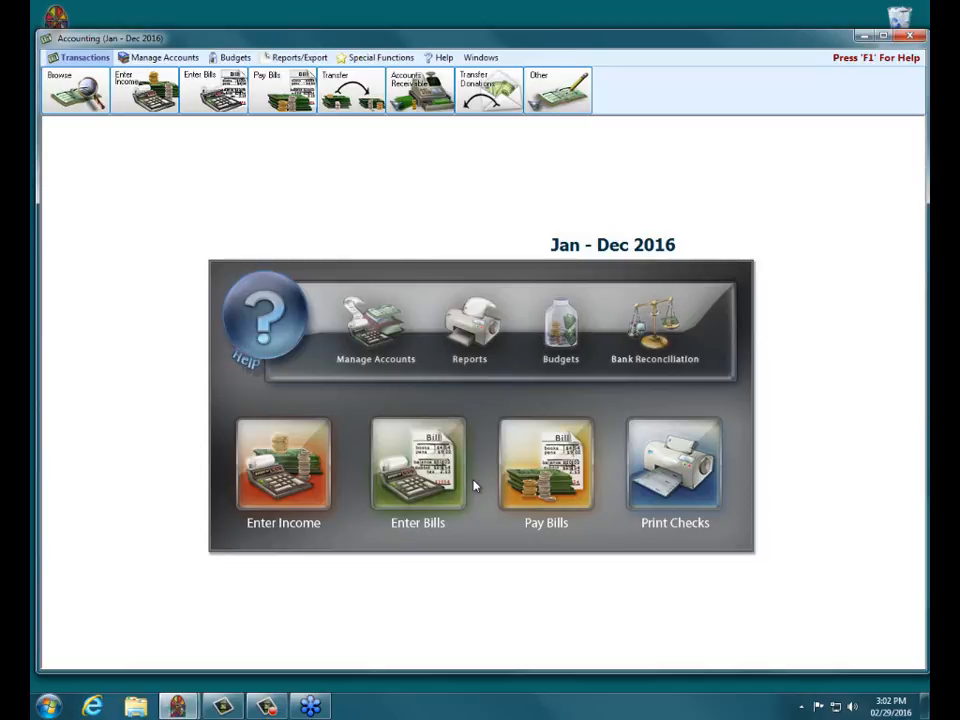
left_click(377, 346)
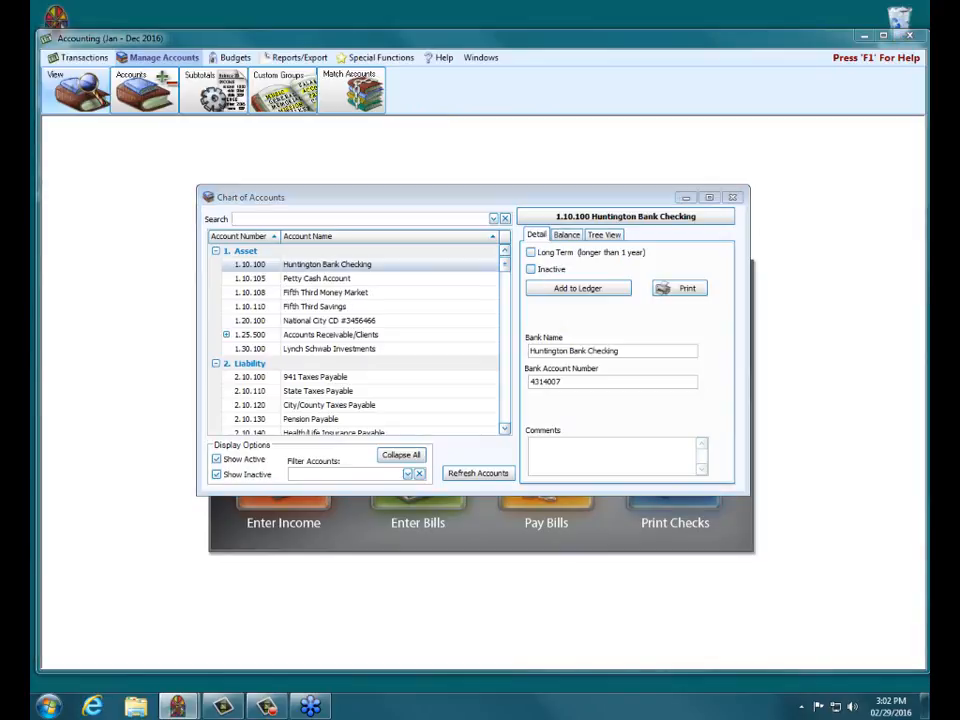
mouse_move(291, 265)
left_mouse_down()
mouse_move(354, 263)
mouse_move(320, 279)
mouse_move(349, 279)
left_mouse_up()
left_click_drag(293, 293, 362, 293)
left_click_drag(256, 307, 403, 306)
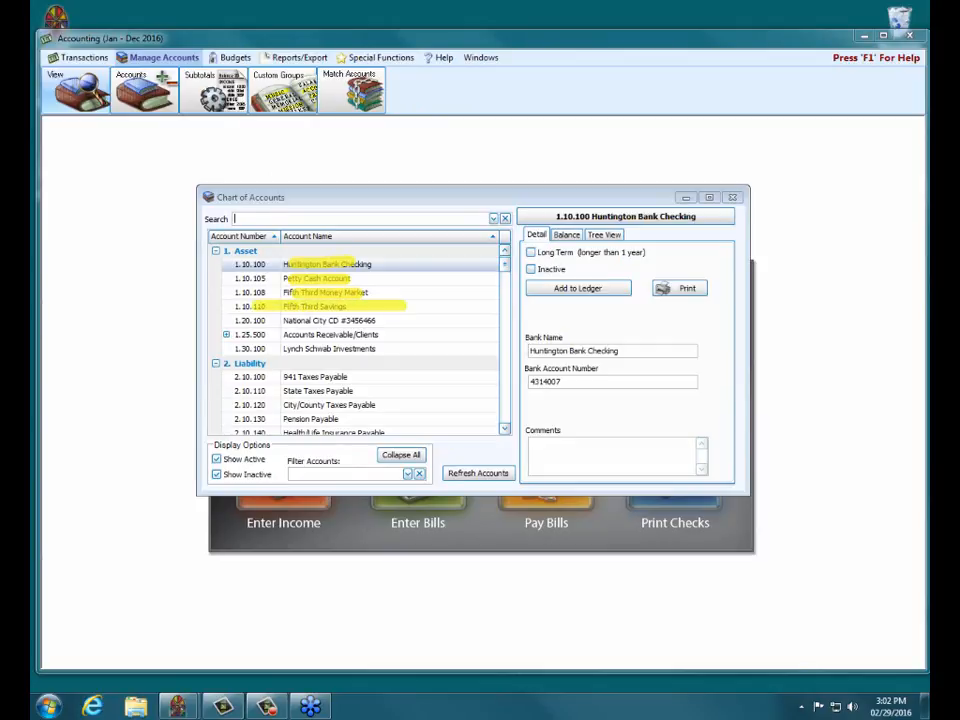
left_click_drag(285, 320, 376, 320)
left_click_drag(234, 334, 352, 334)
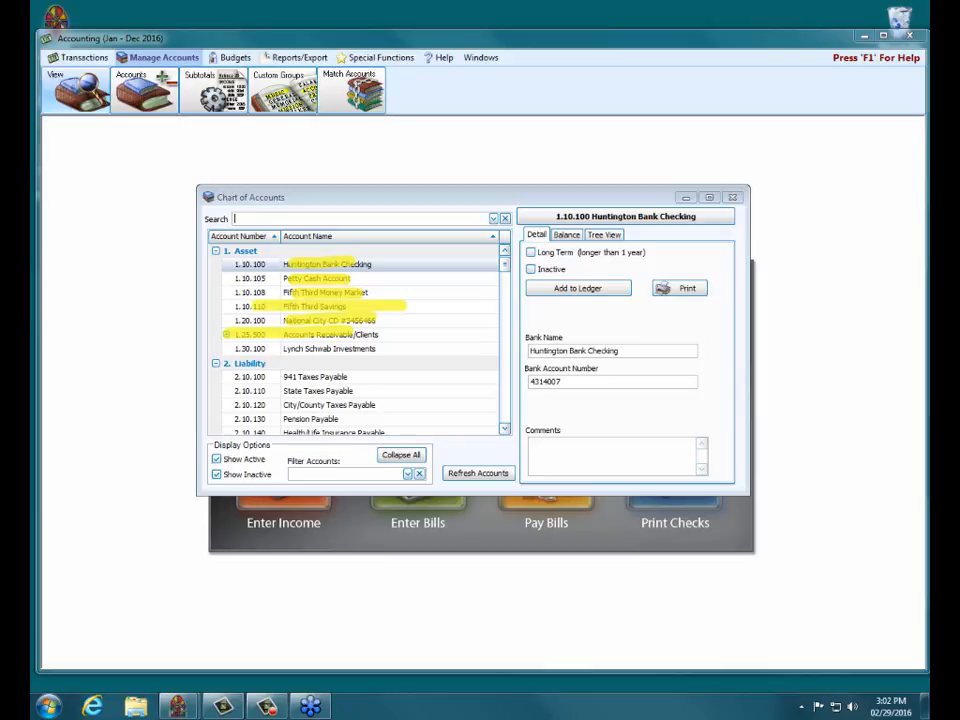
left_click_drag(352, 334, 418, 336)
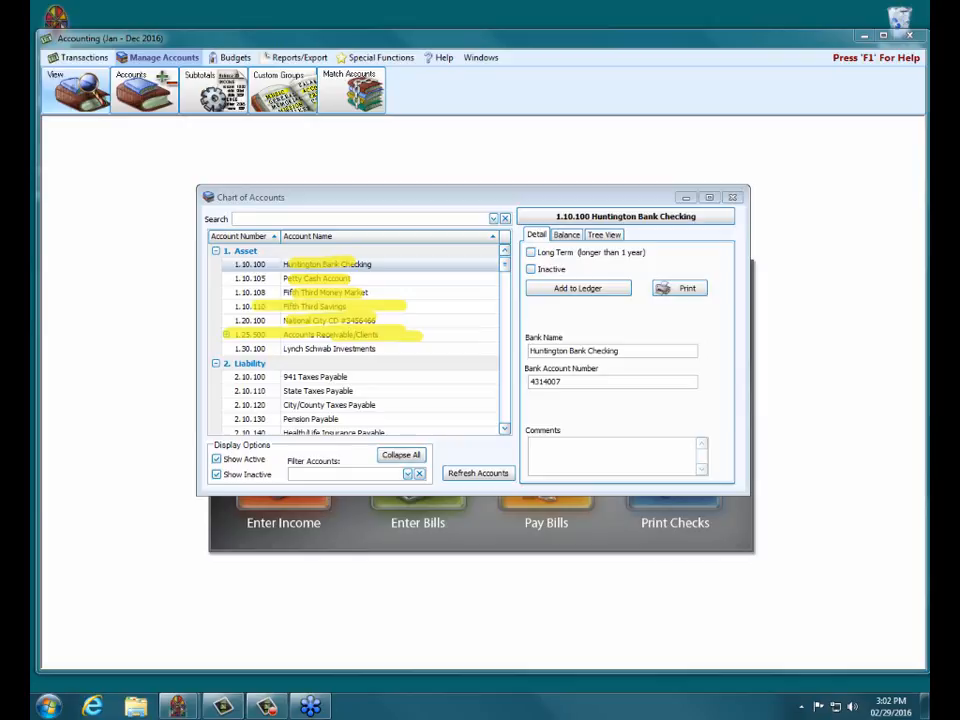
left_click_drag(213, 349, 330, 348)
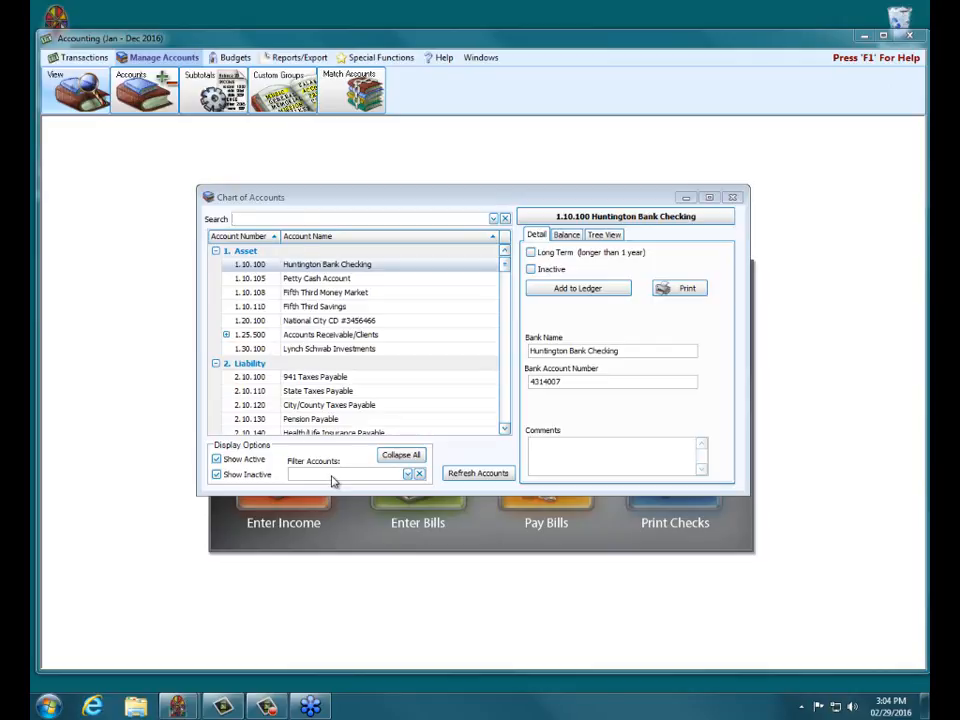
- Collapse the account list to its main categories, then expand Asset and show Huntington Bank Checking in the tree view
left_click(382, 456)
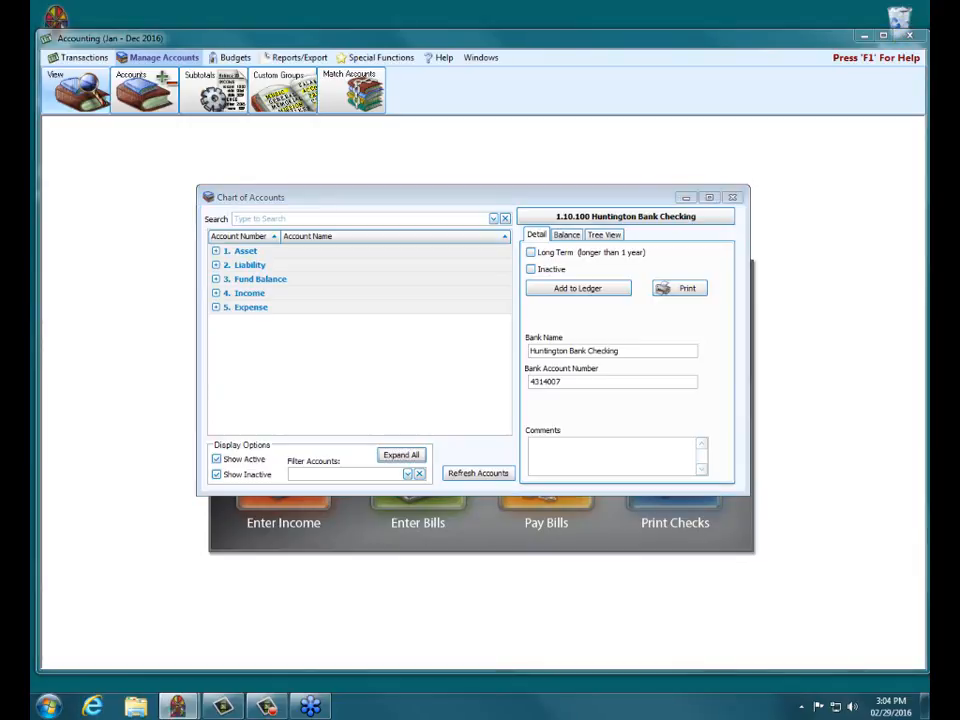
left_click_drag(236, 251, 350, 252)
left_click_drag(231, 279, 321, 280)
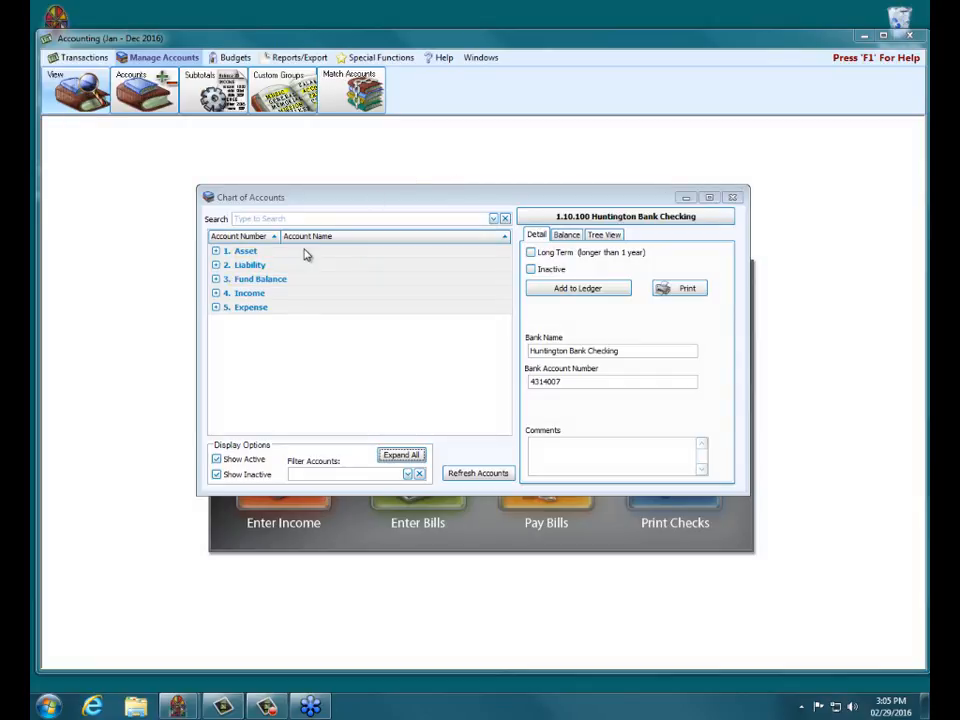
left_click(215, 250)
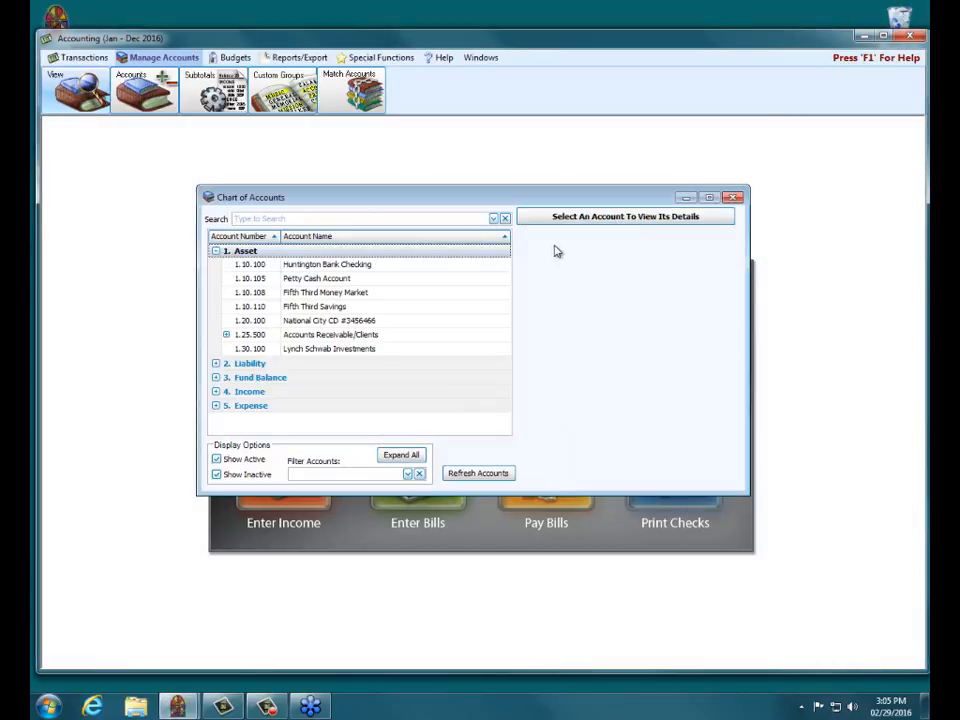
left_click(415, 266)
left_click(606, 235)
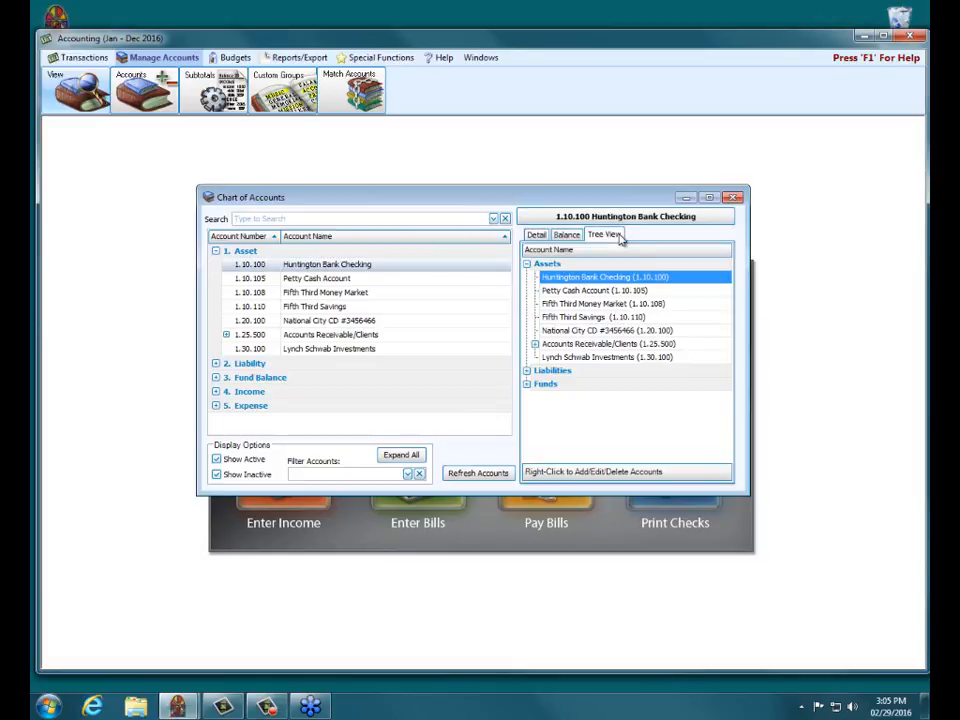
- Add an asset account named Land & Buildings, numbered 1.50.110, under the Total Fixed Assets subtotal
right_click(553, 265)
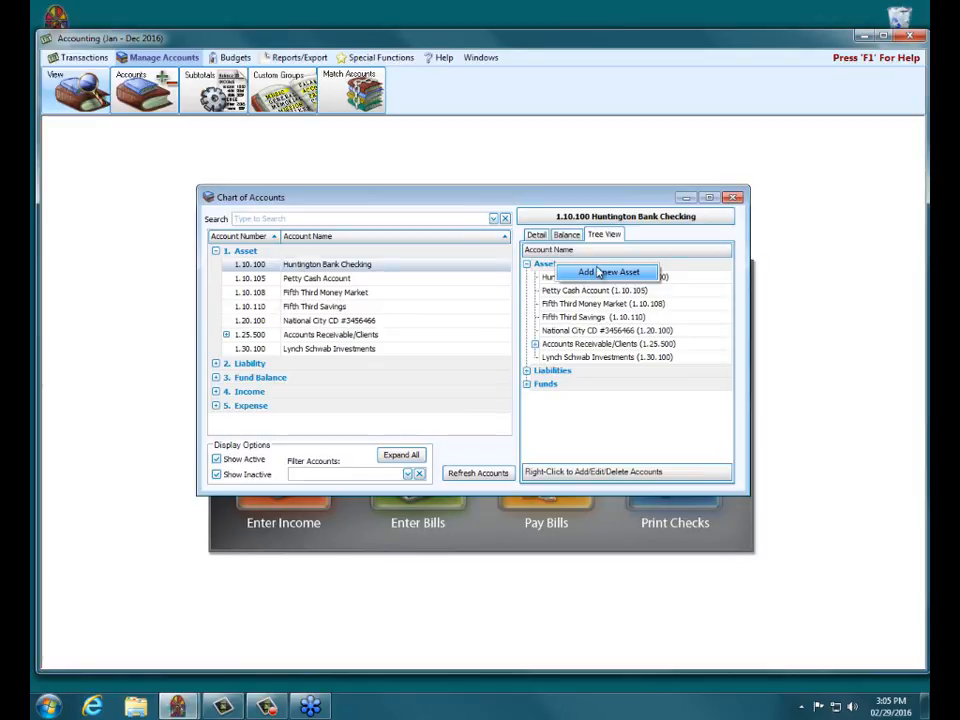
left_click(592, 273)
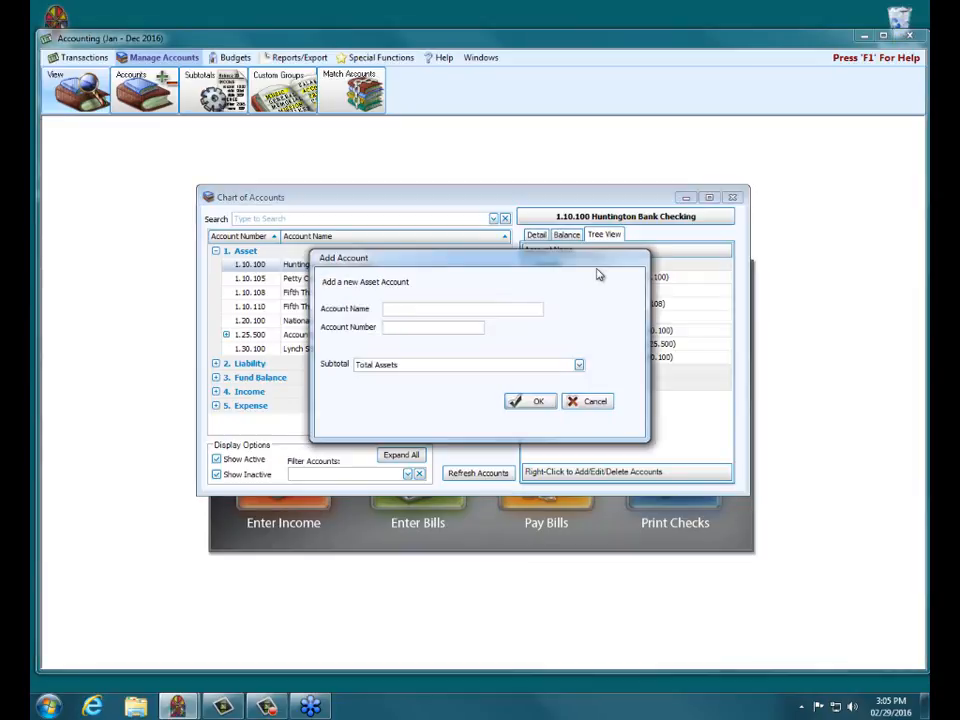
type("Land & Build")
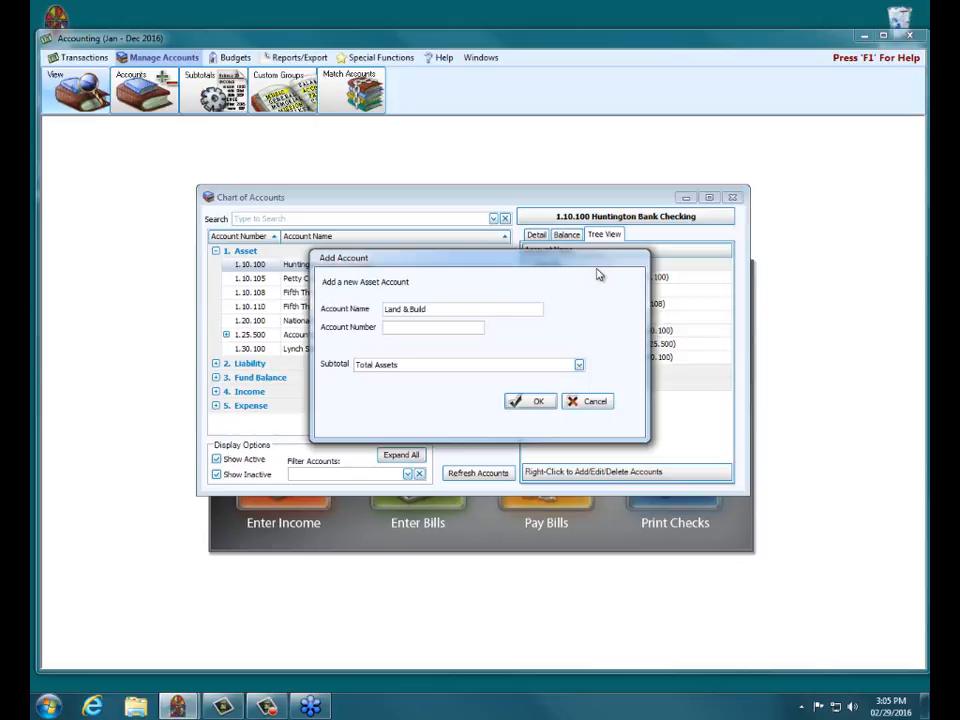
type("ings")
key("Tab")
type("50.110")
left_click(579, 365)
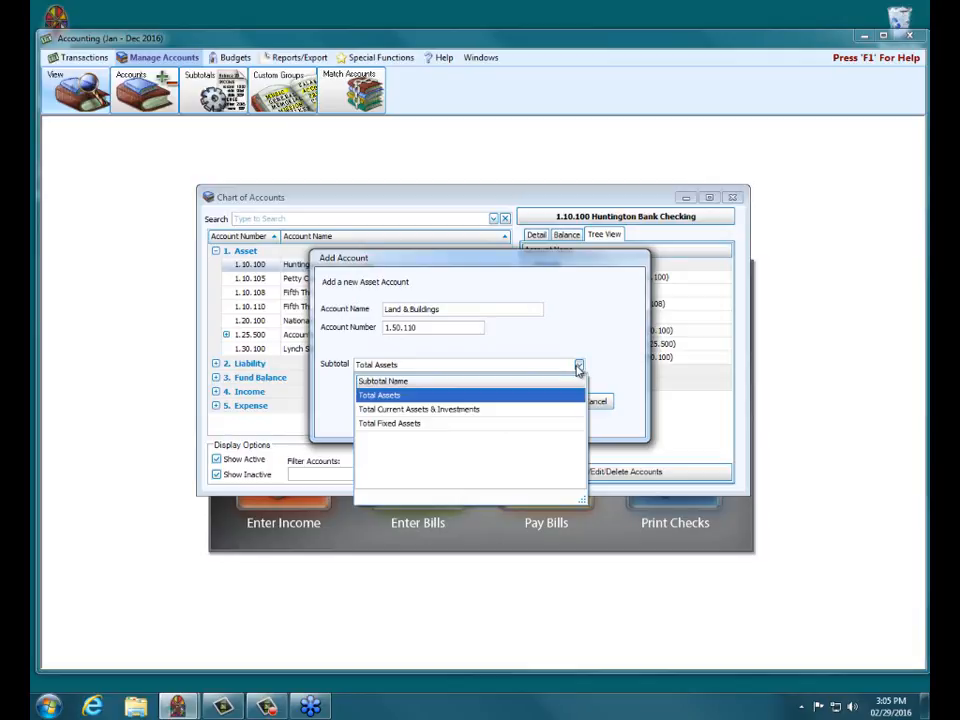
left_click(415, 426)
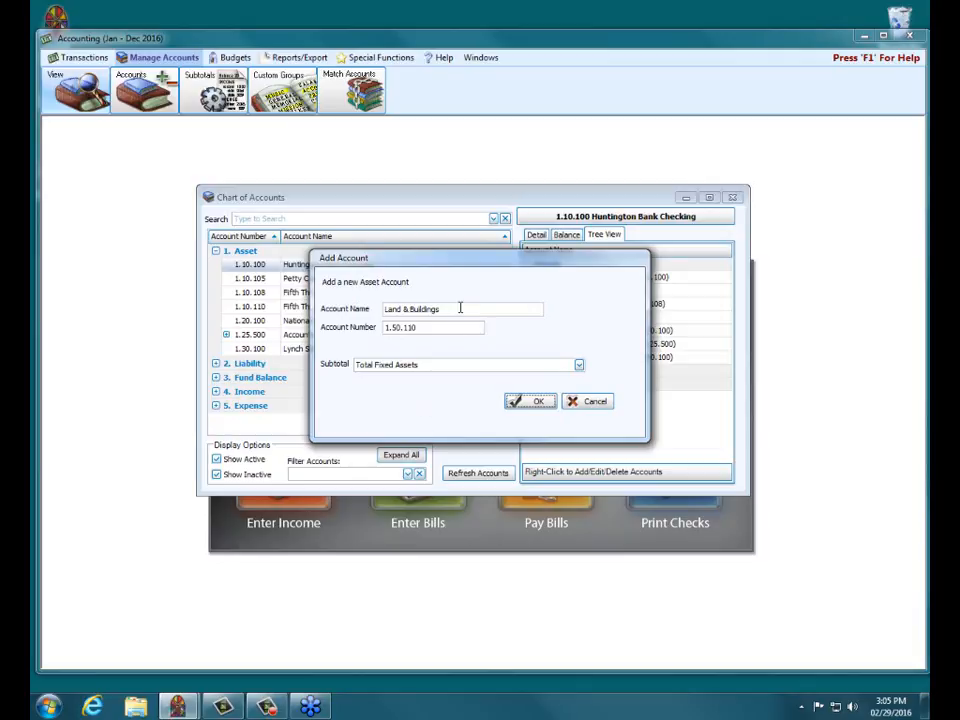
left_click(517, 400)
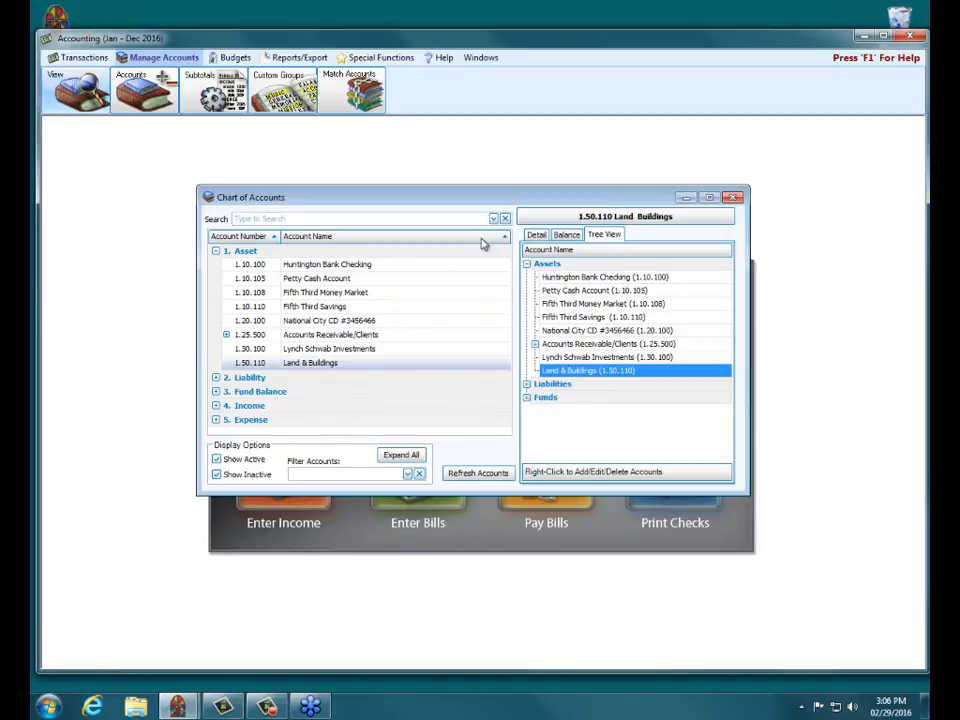
- Add an asset account named Furniture & Equipment, numbered 1.50.120, under the Total Fixed Assets subtotal, and close the chart of accounts
right_click(546, 264)
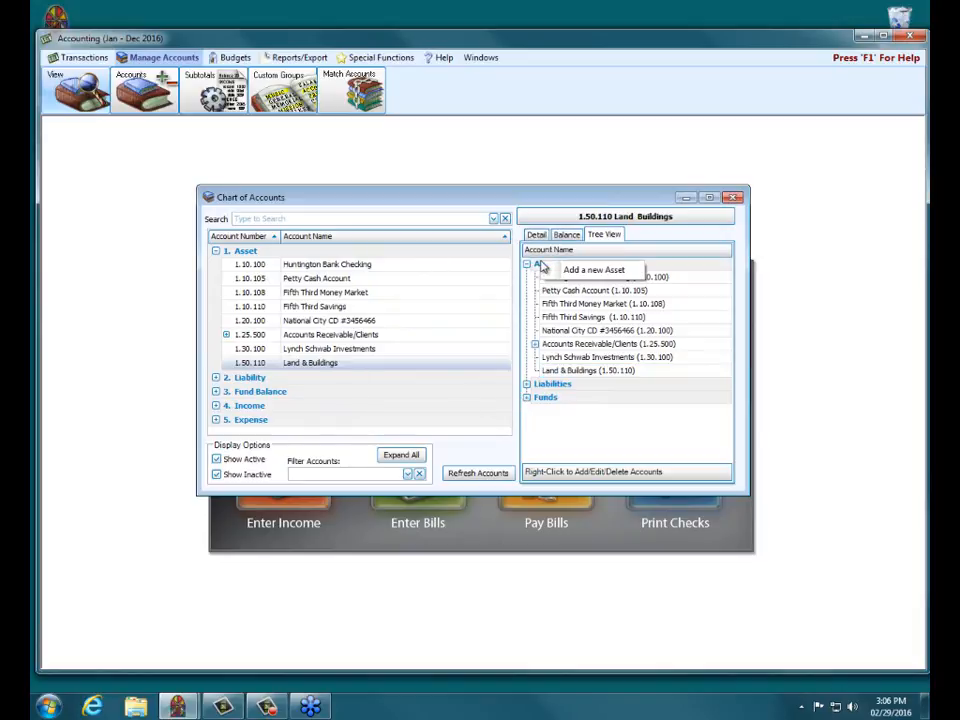
left_click(554, 271)
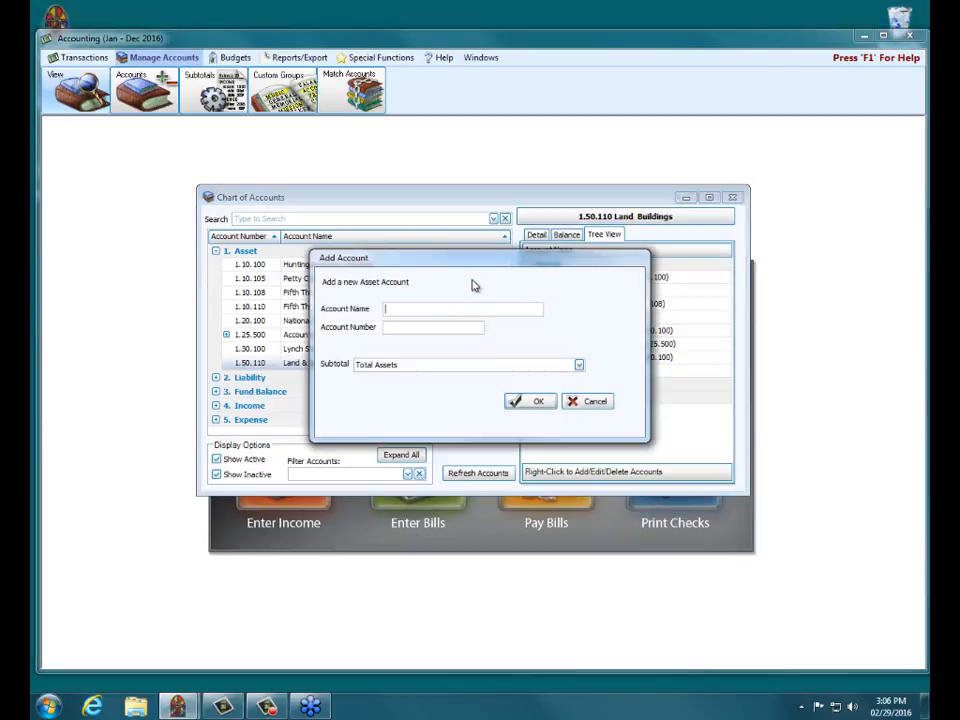
type("Fun")
type("ni")
type("ture")
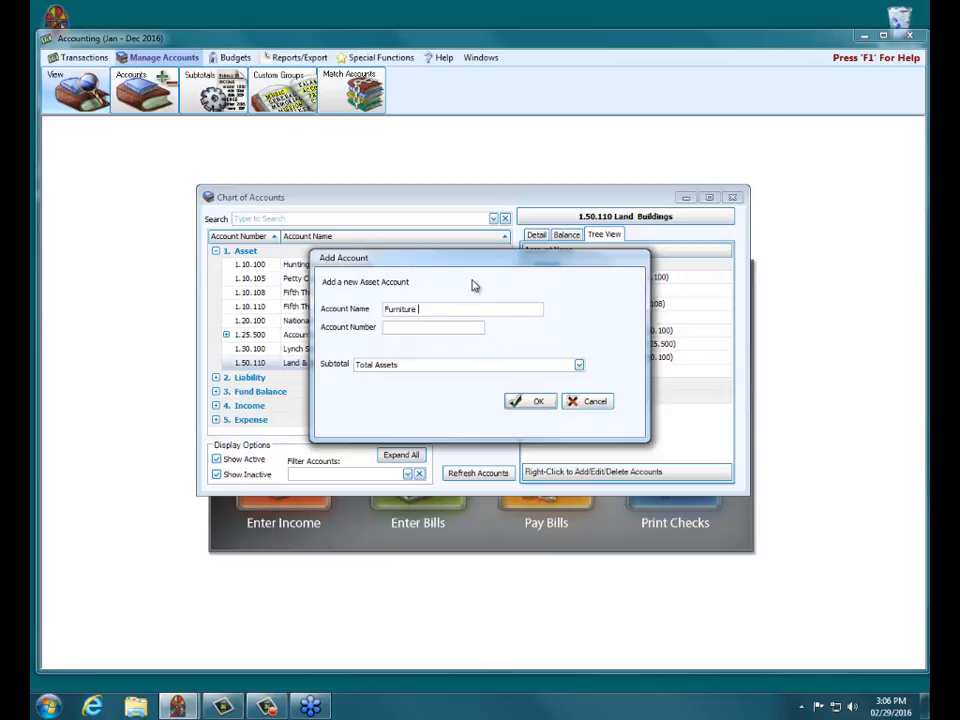
type(" & Equipment")
key("Tab")
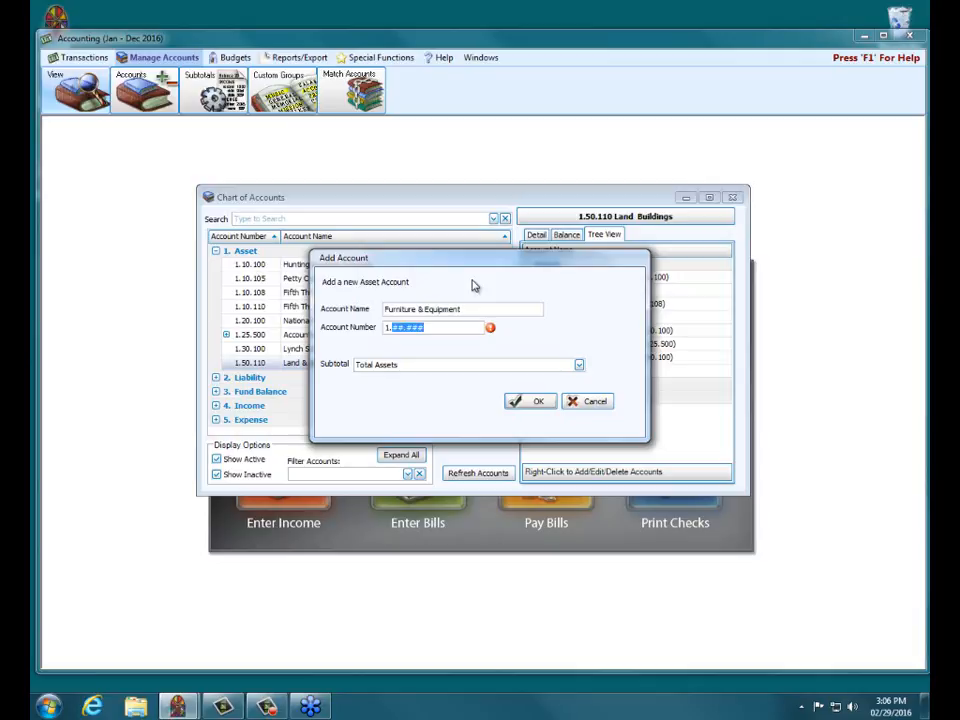
type("50.120")
left_click(580, 367)
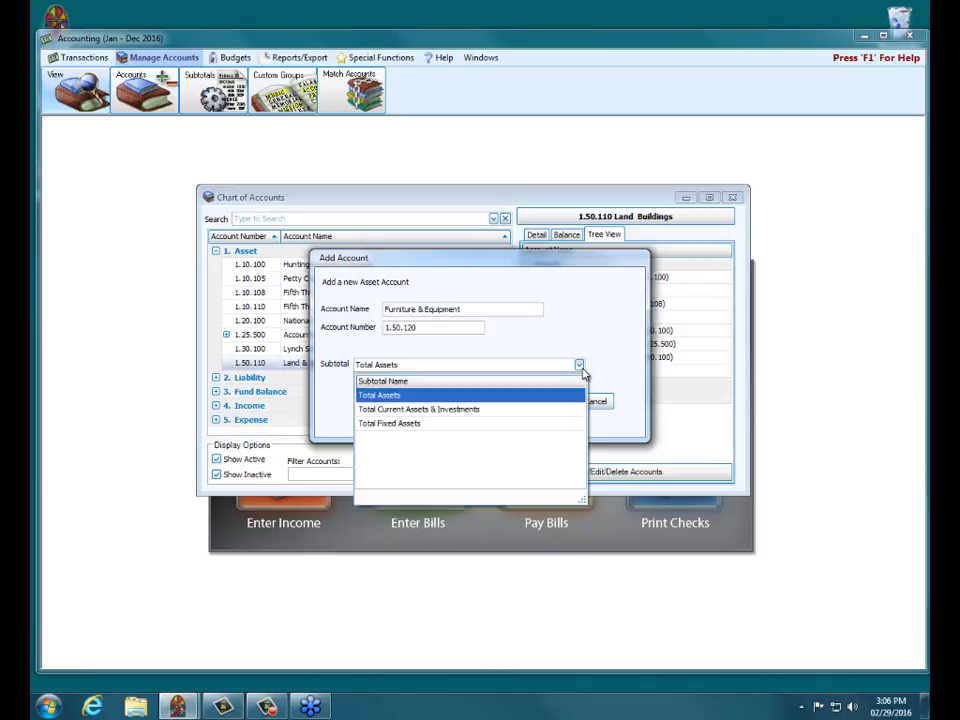
left_click(419, 426)
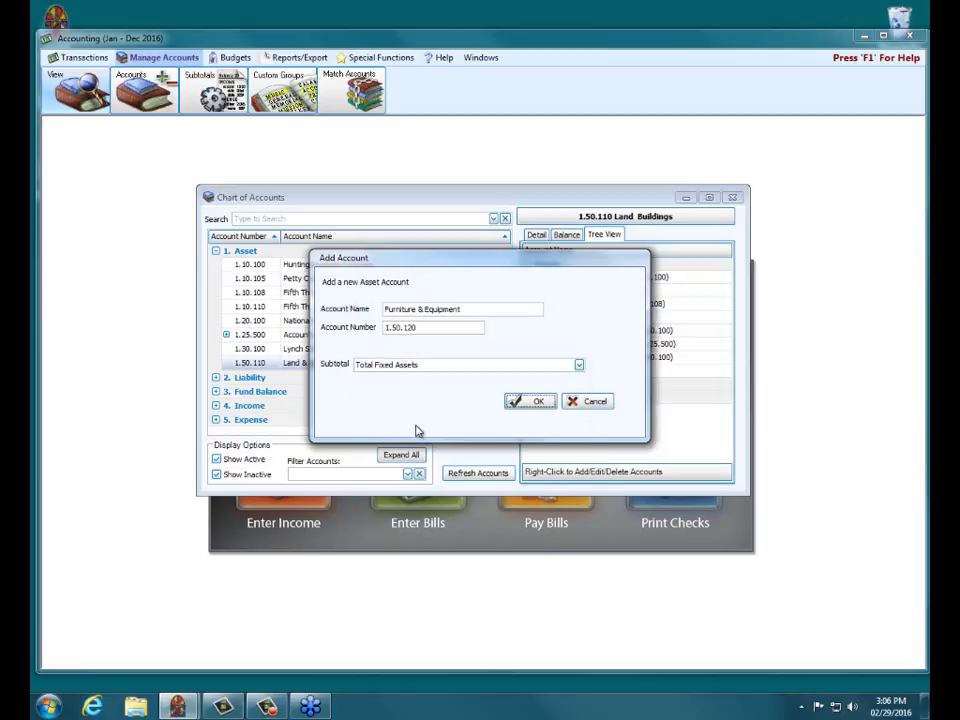
left_click(533, 402)
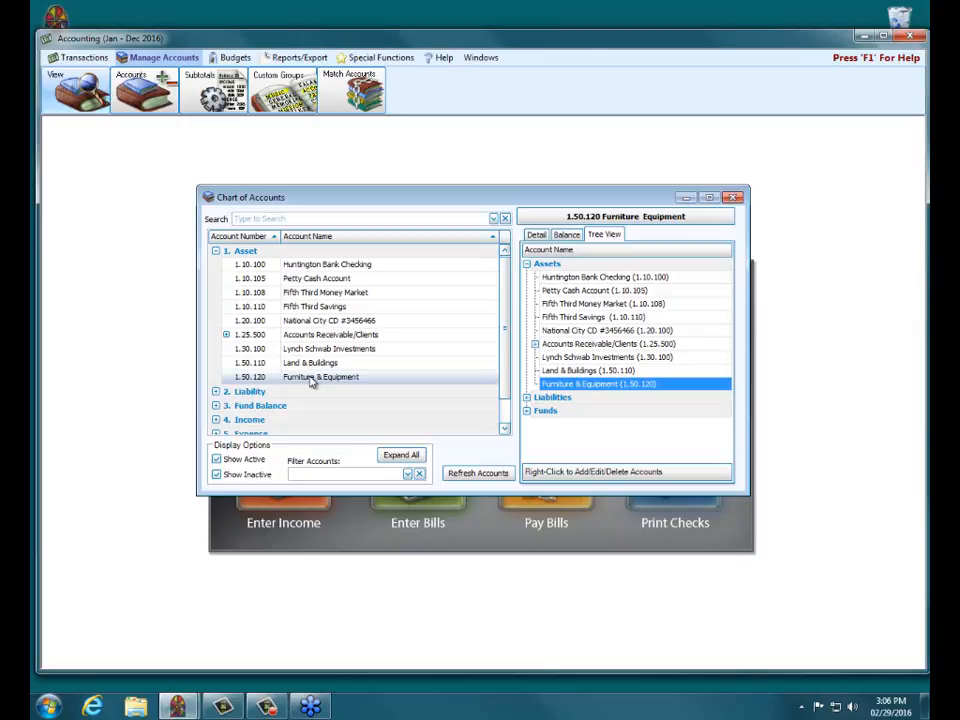
left_click(216, 252)
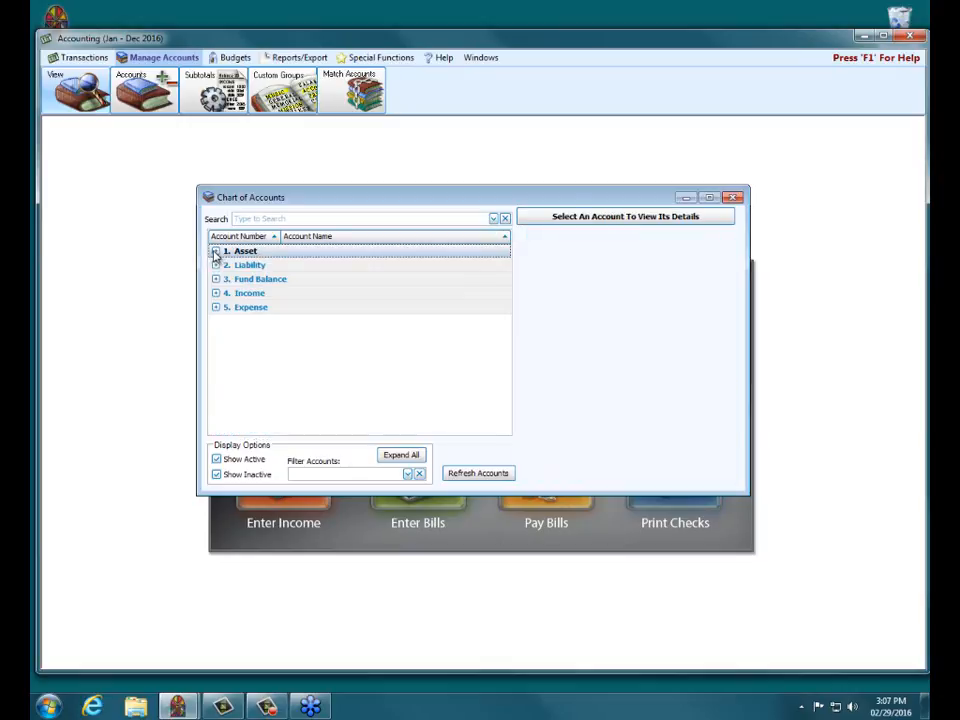
left_click(731, 197)
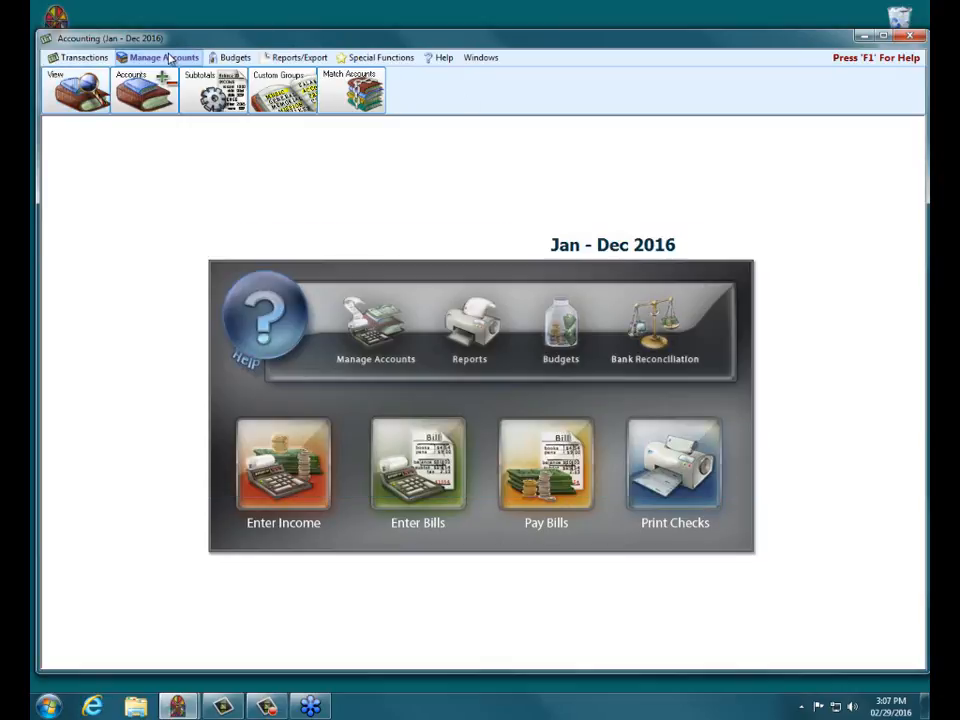
left_click(374, 338)
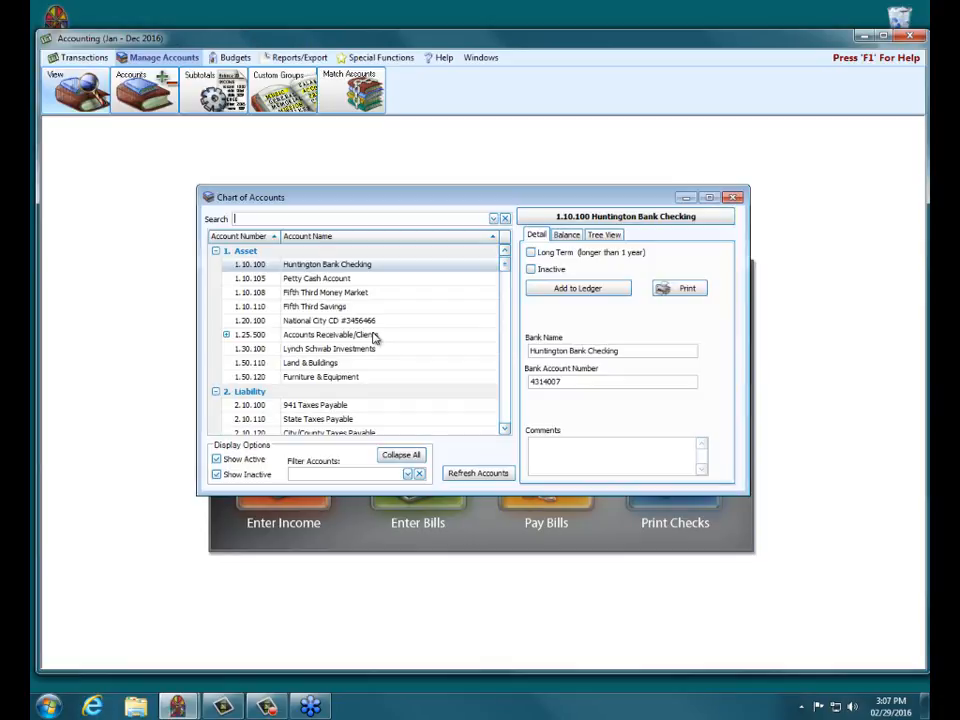
left_click(285, 278)
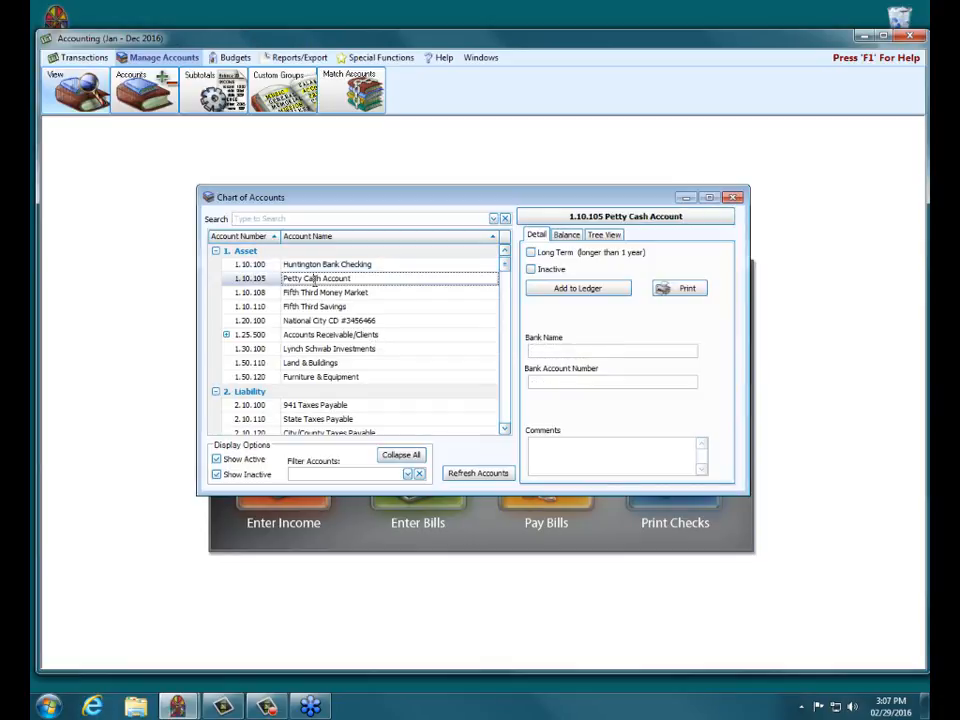
left_click(607, 236)
left_click(560, 265)
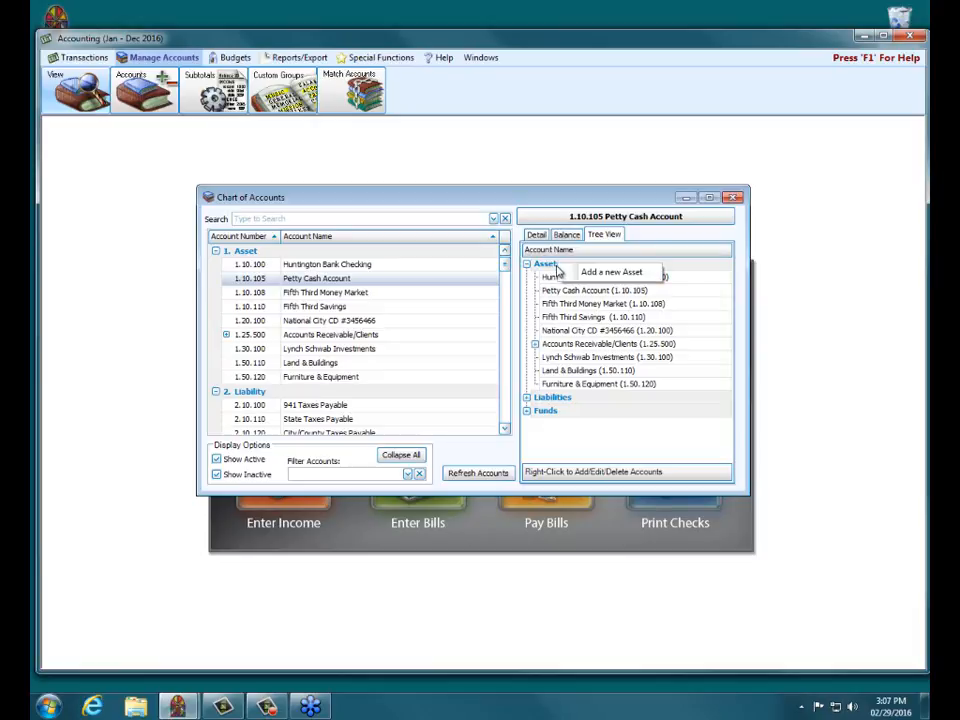
left_click(527, 264)
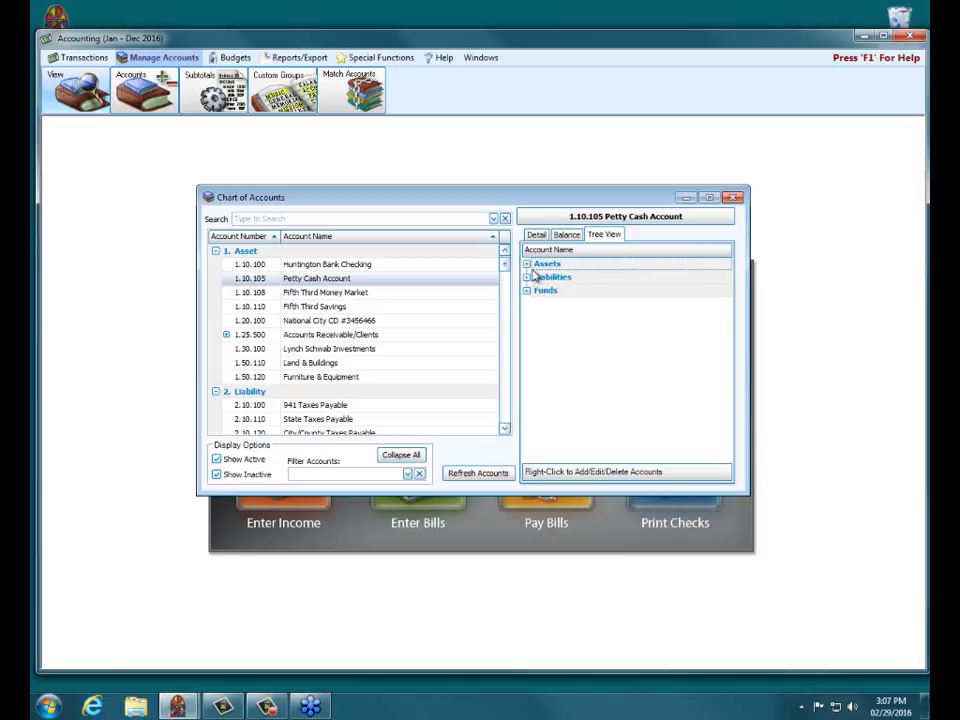
right_click(543, 291)
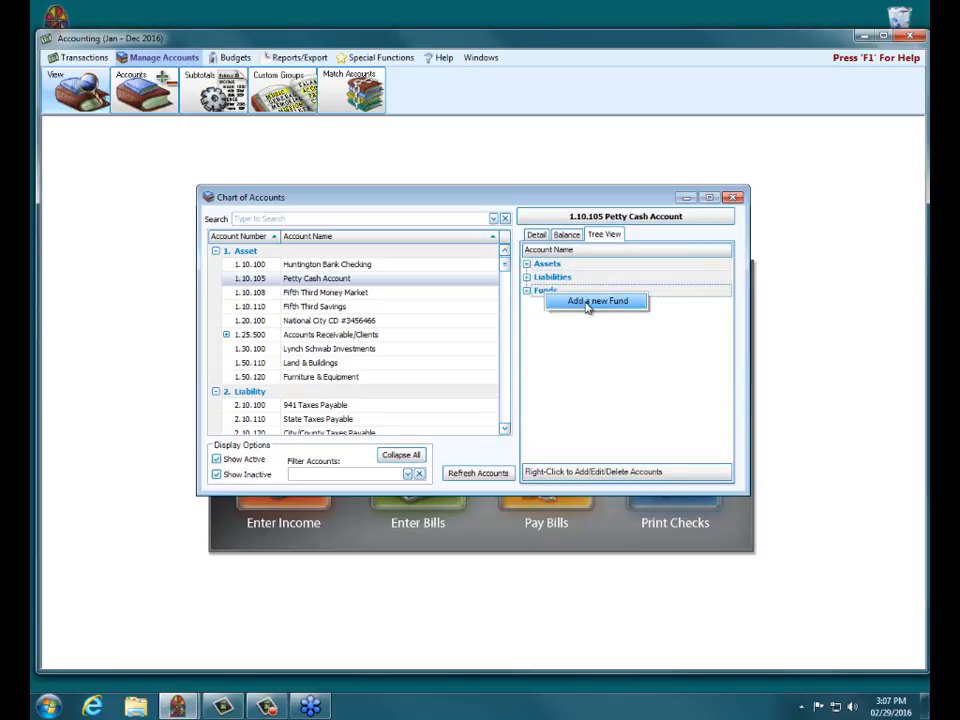
left_click(611, 198)
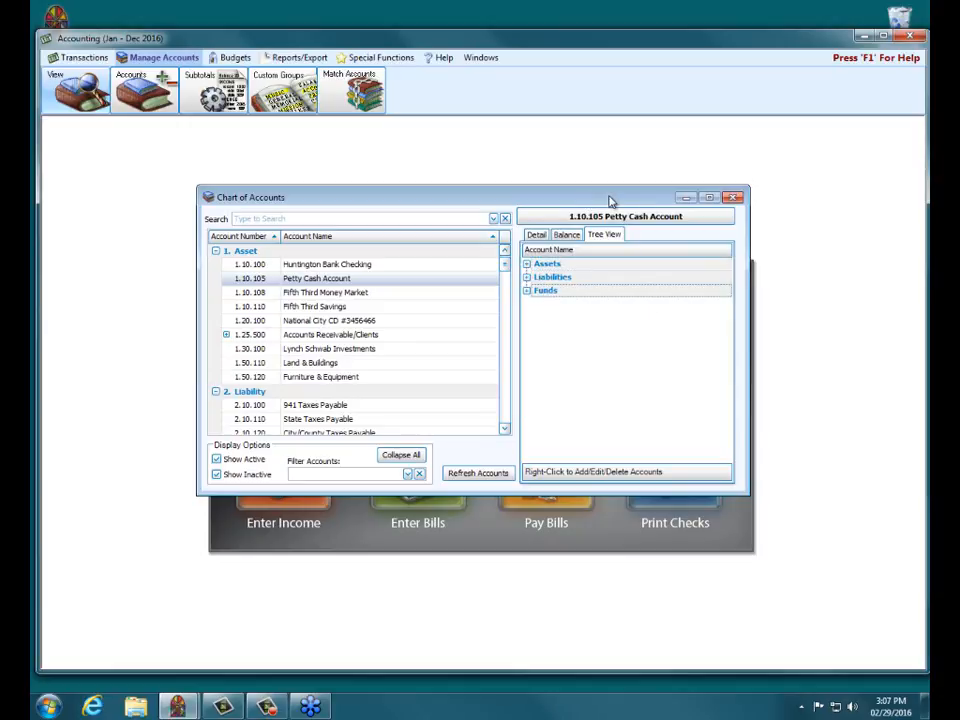
left_click(731, 197)
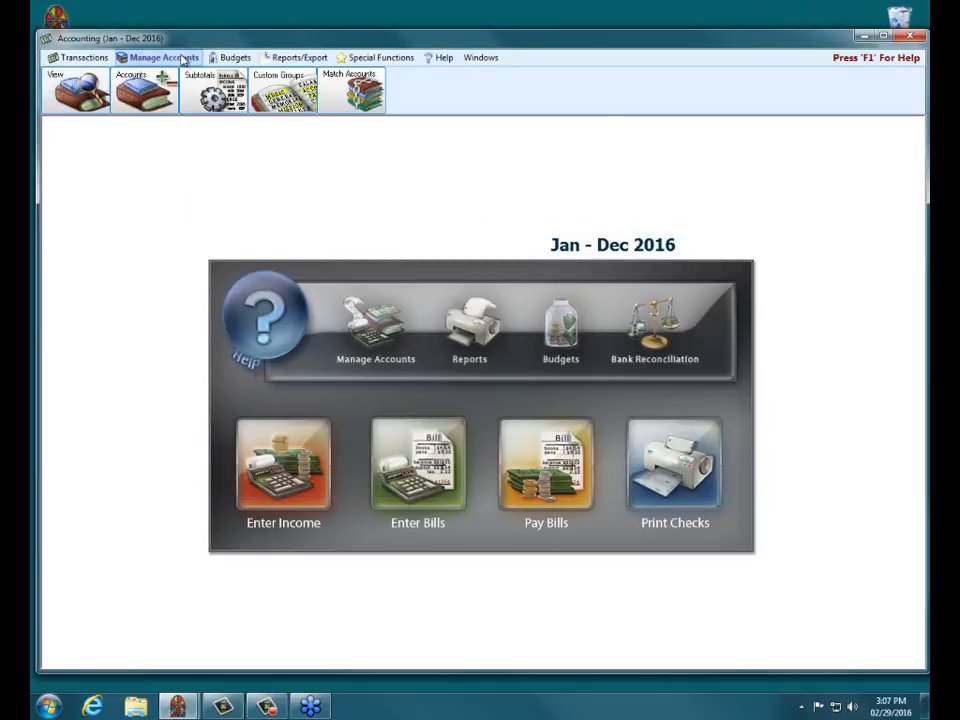
- Open the fund account setup and name a new main fund Fixed Asset Fund, with Fixed Asset Fund Balance as its balance account
left_click(160, 88)
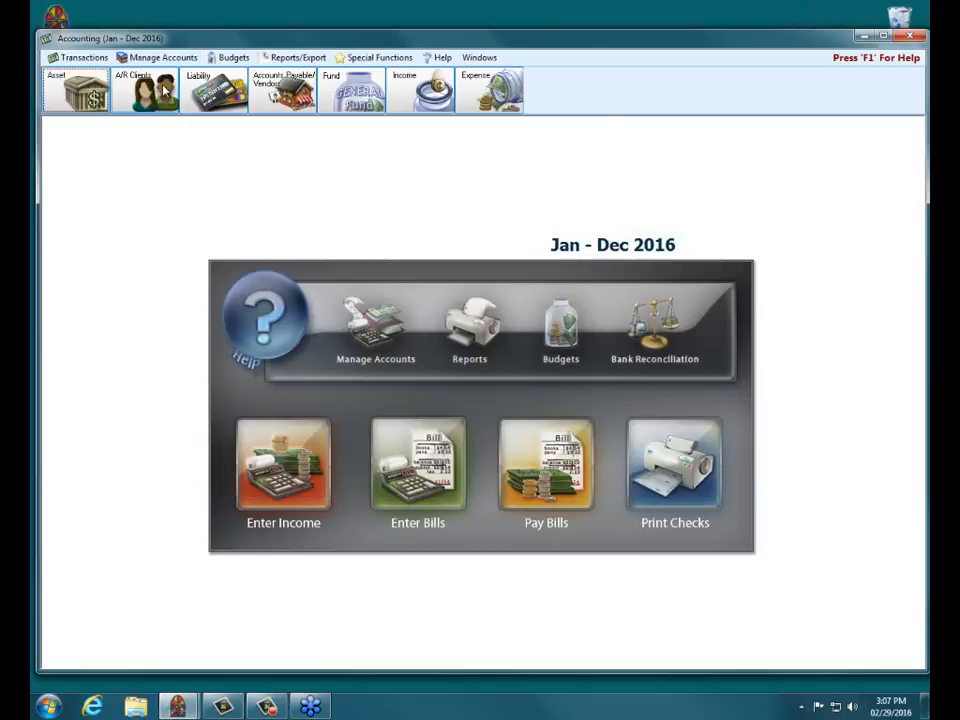
left_click(361, 97)
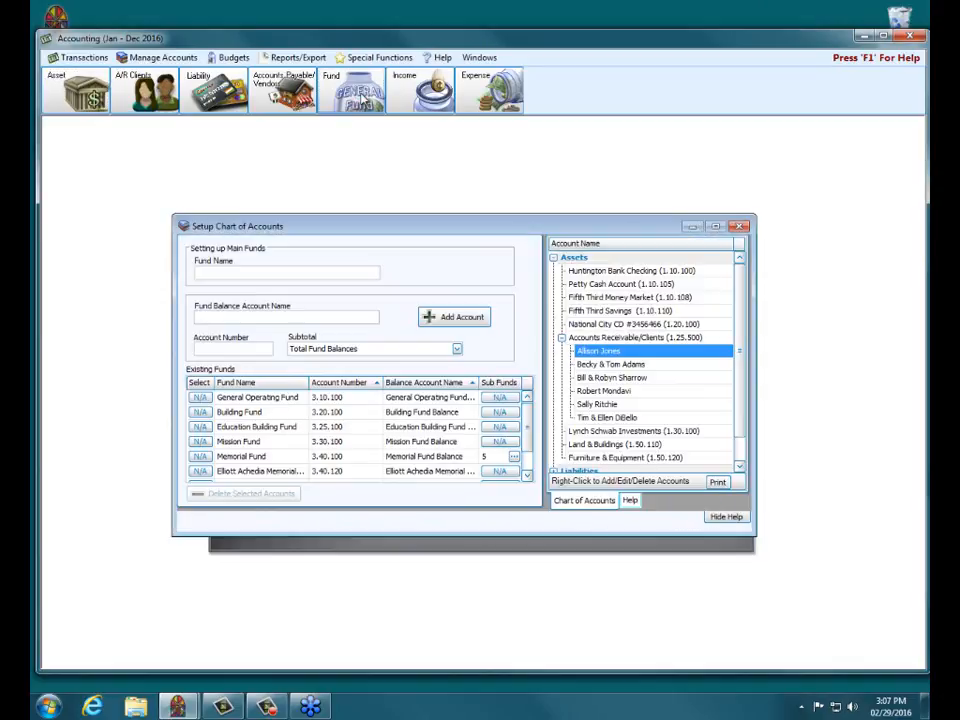
left_click(242, 273)
type("F")
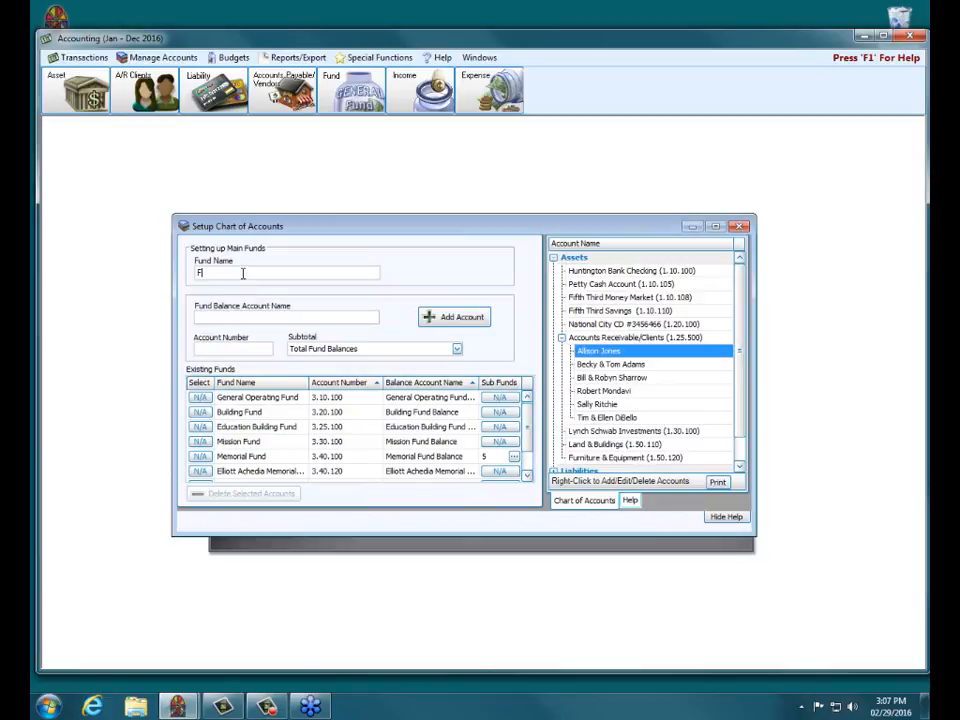
type("ixed Ad")
type("set Fund")
key("Tab")
key("Tab")
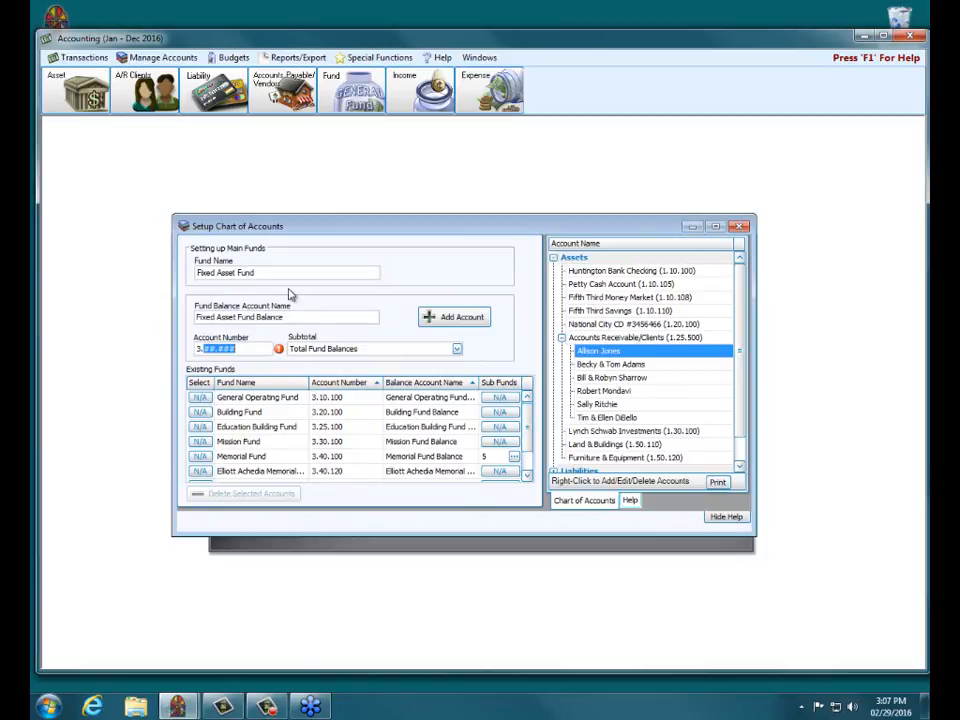
- Add the Fixed Asset Fund with account number 3.90.100 under the Total Fund Balances subtotal, and close the chart of accounts setup
left_click(528, 462)
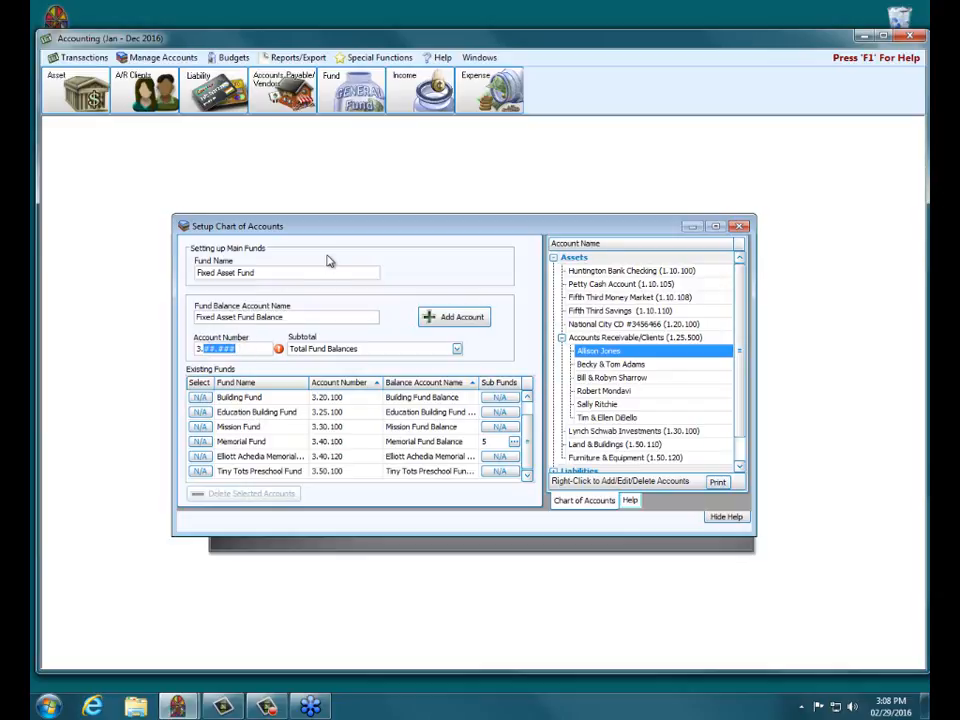
type("90.100")
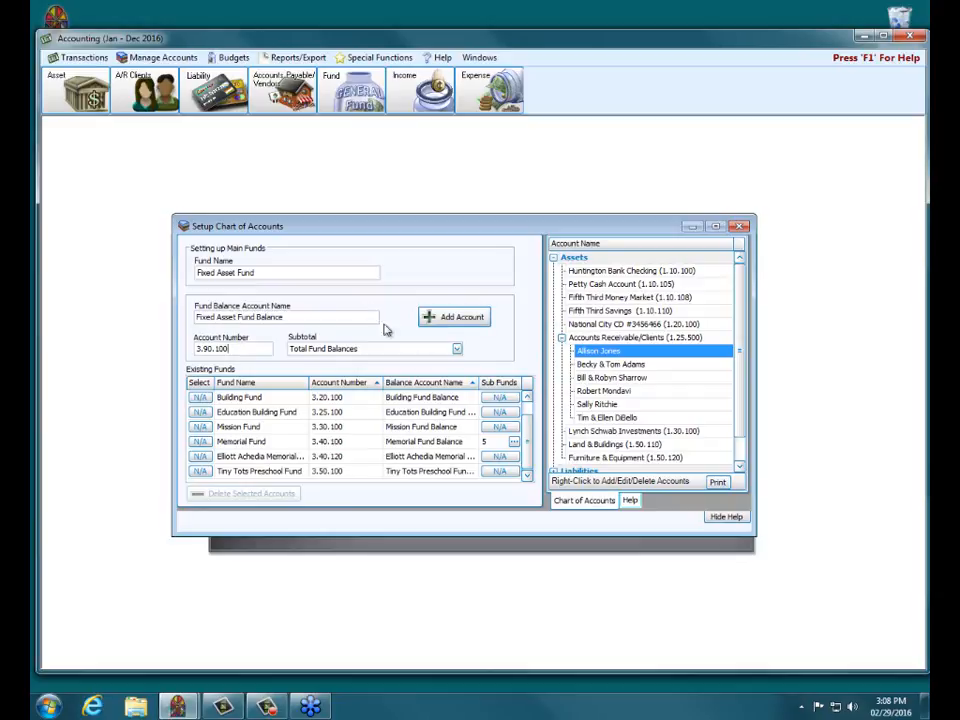
left_click(457, 349)
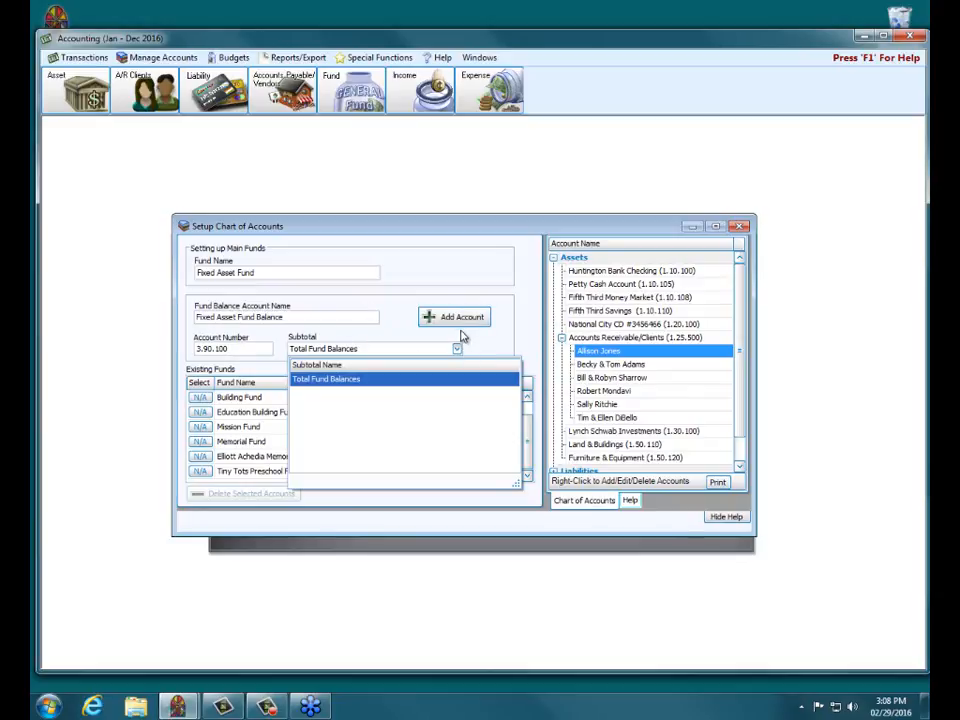
left_click(462, 320)
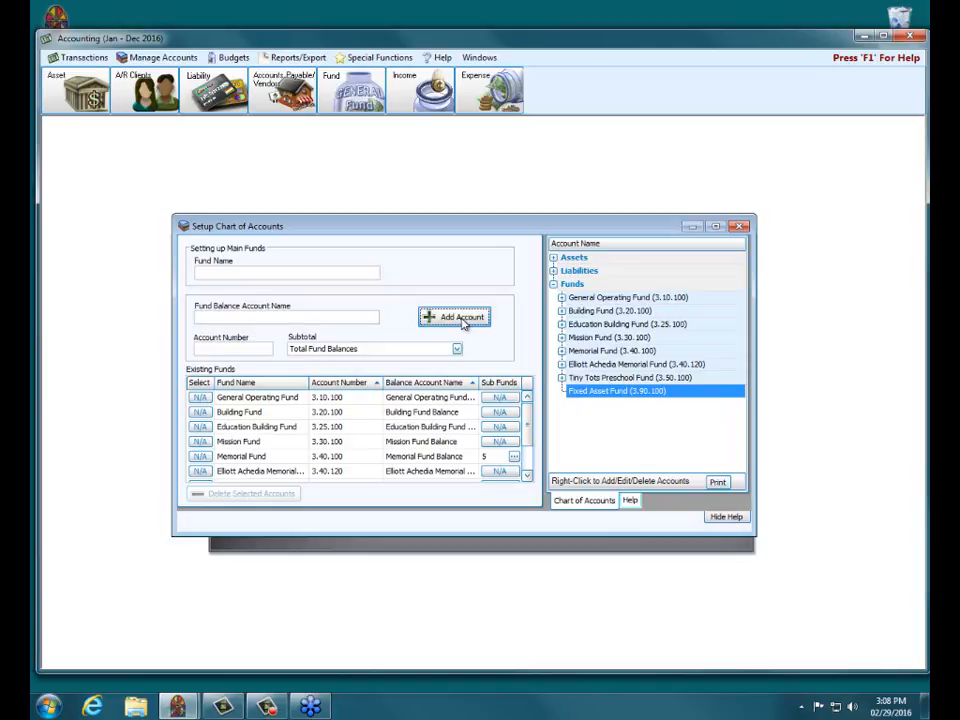
left_click(528, 475)
left_click(528, 475)
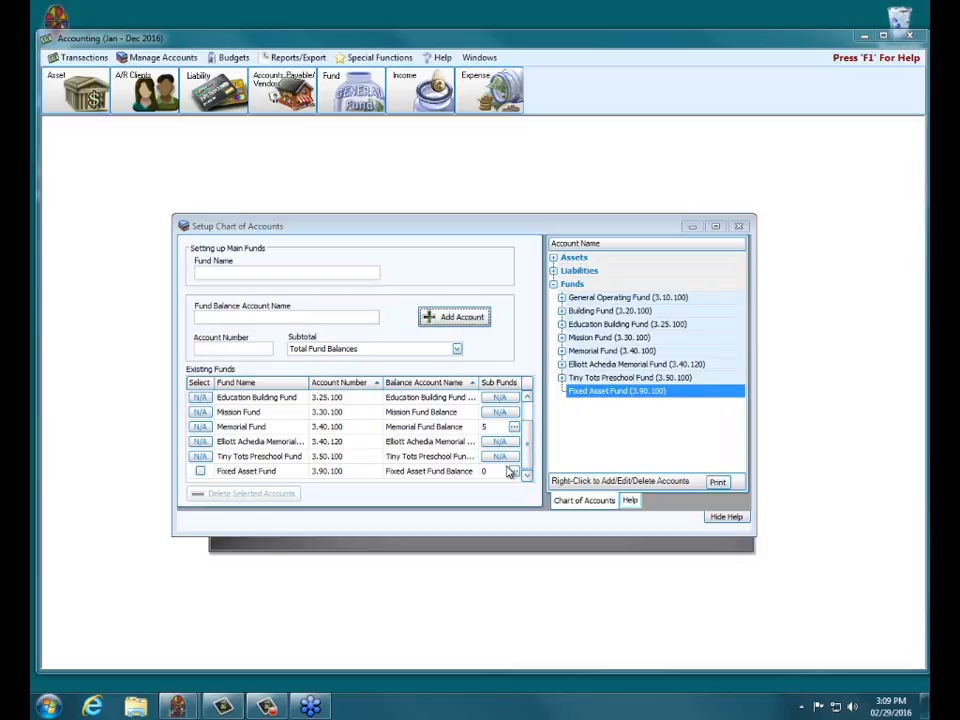
left_click(739, 226)
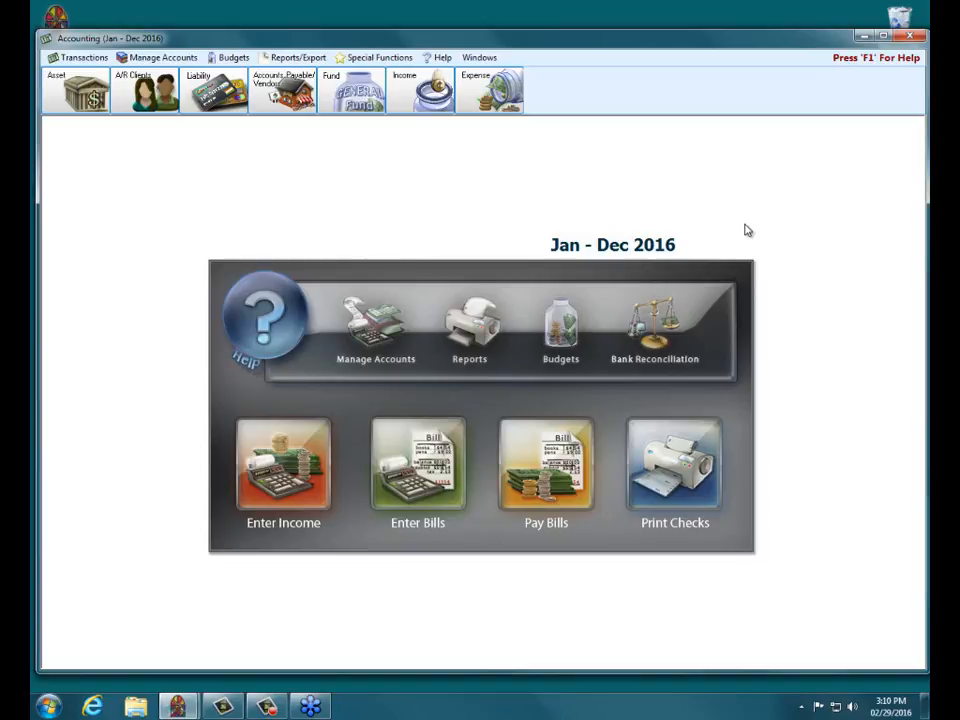
- Start a journal entry transaction and set its date occurred to 01/01/2016
left_click(79, 57)
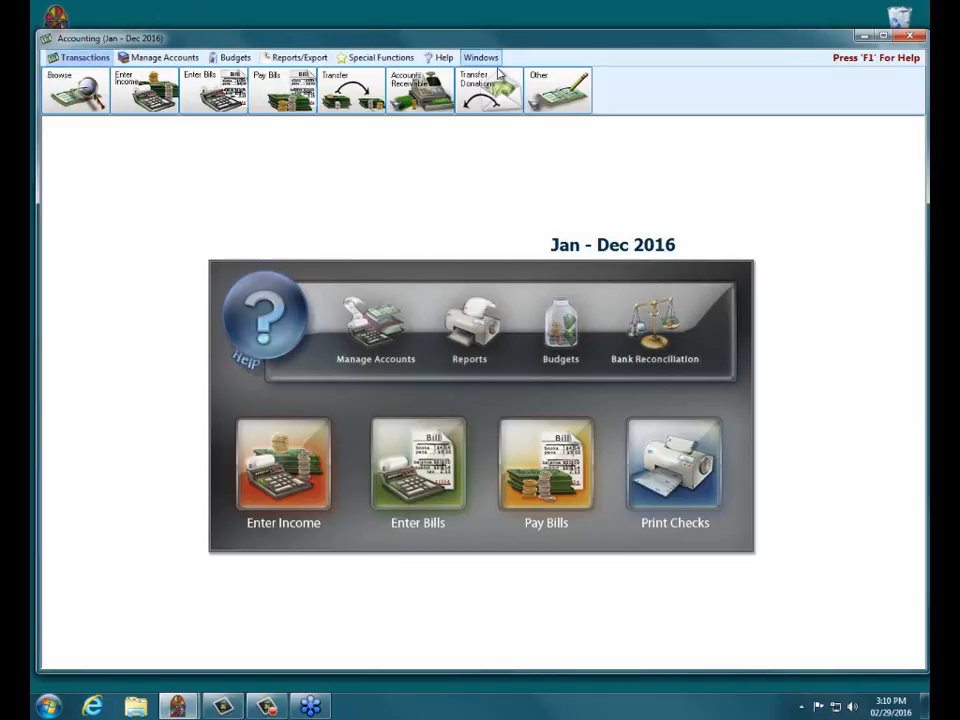
left_click(549, 101)
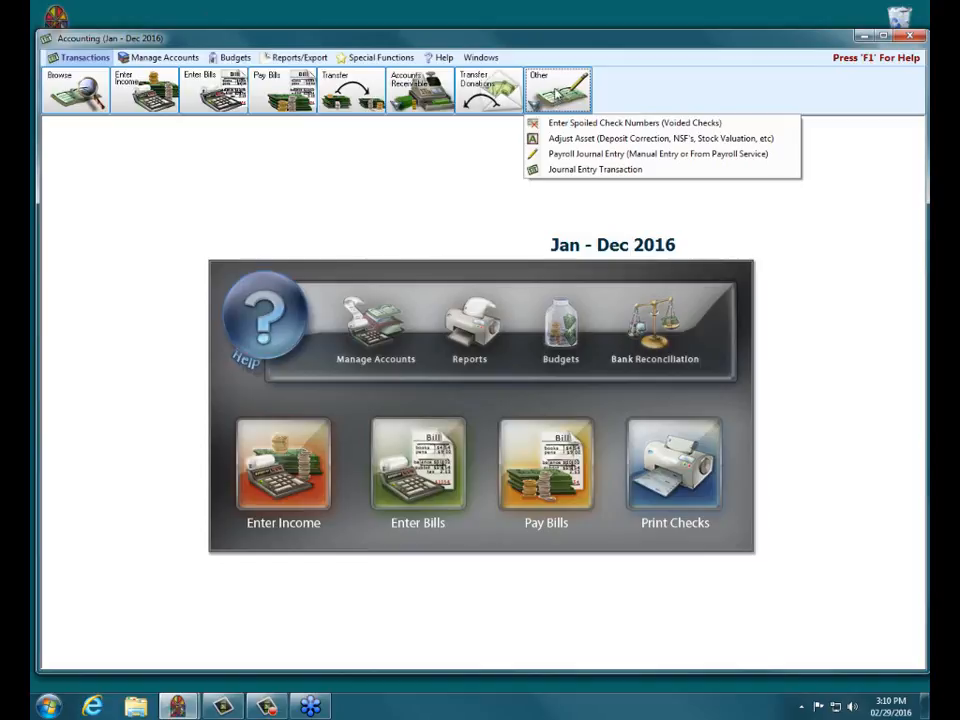
left_click(572, 171)
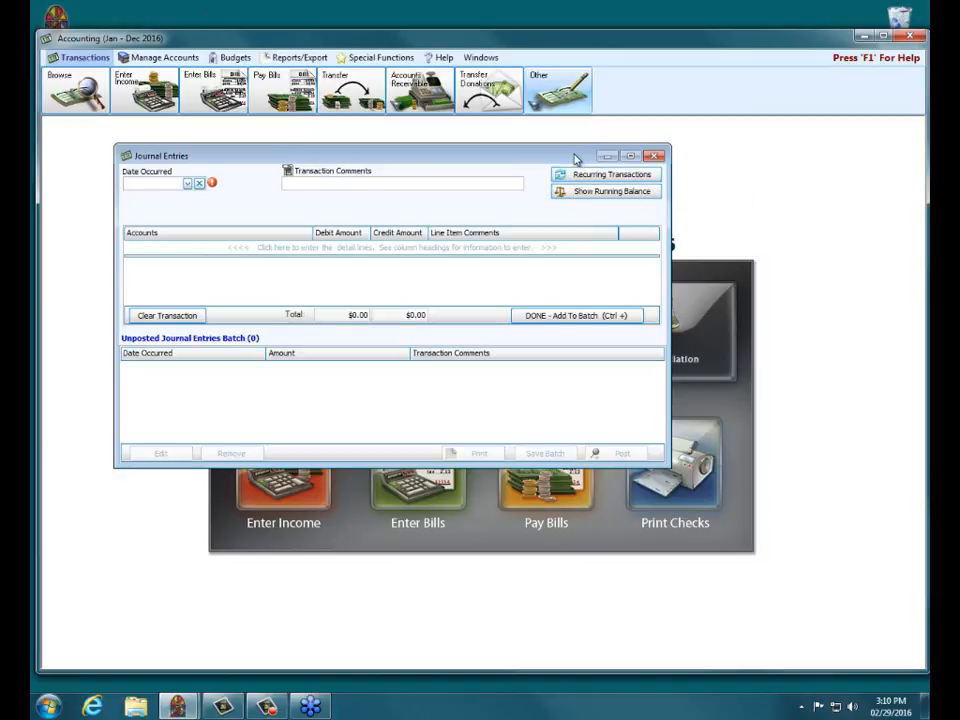
left_click_drag(575, 157, 657, 275)
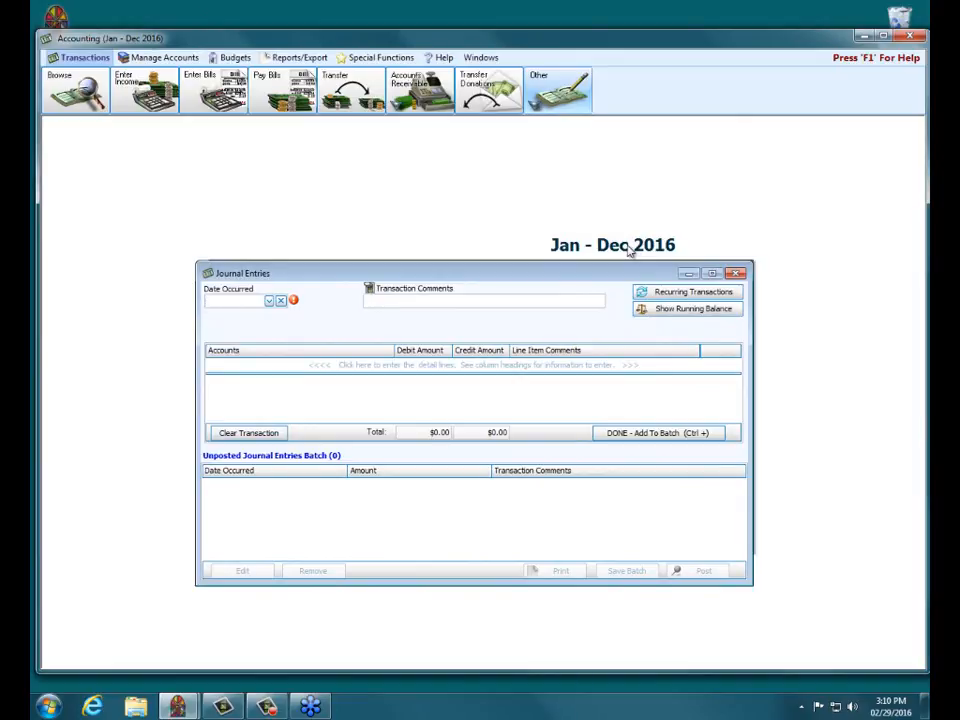
left_click(270, 301)
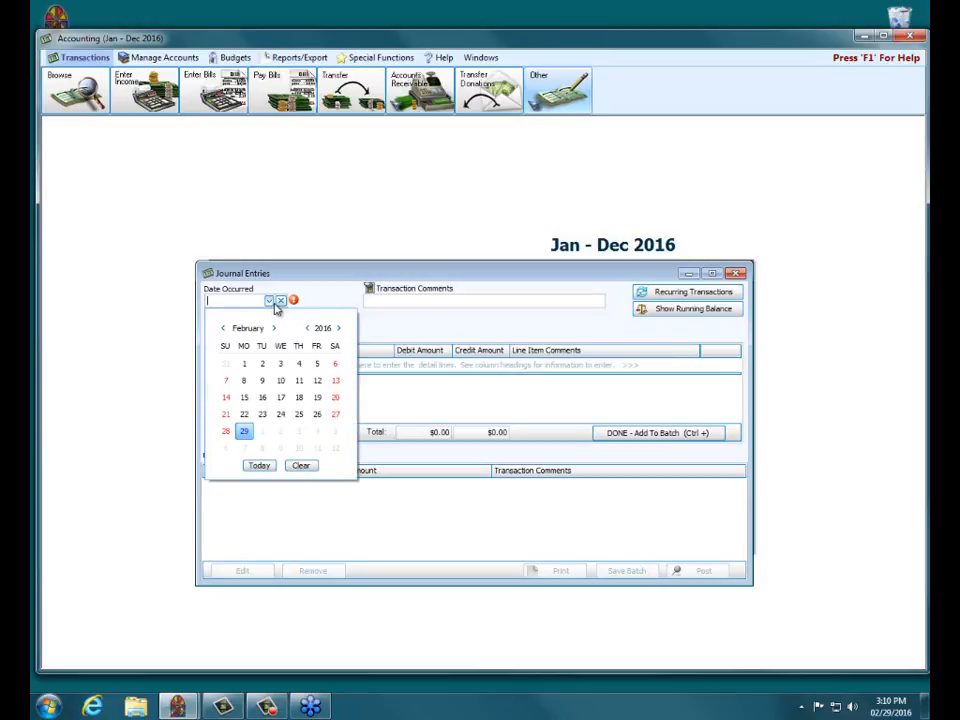
left_click(223, 329)
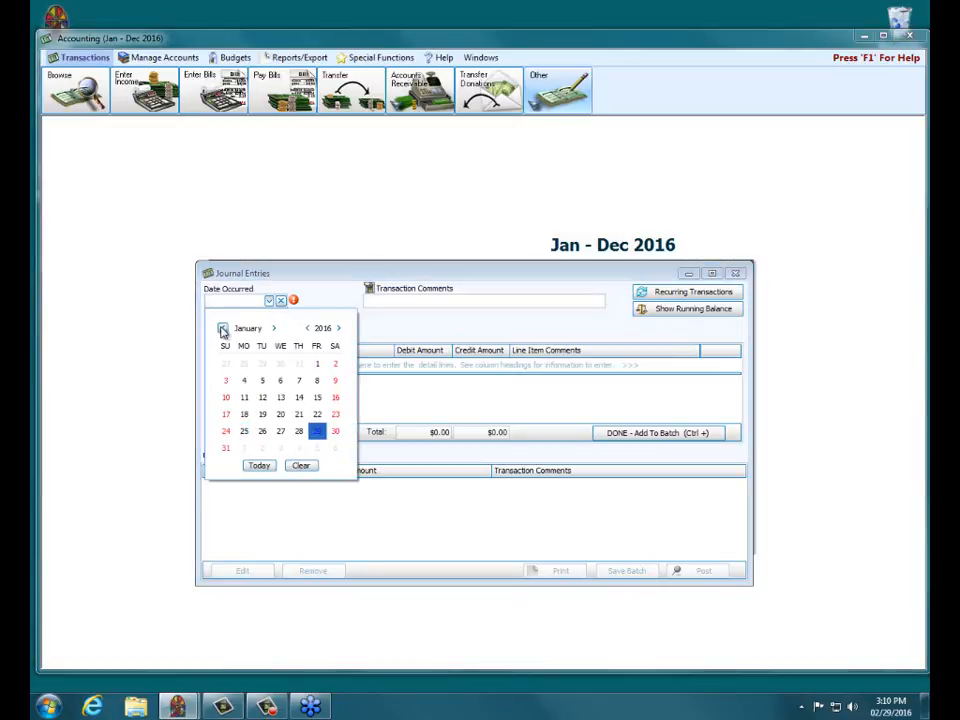
left_click(317, 363)
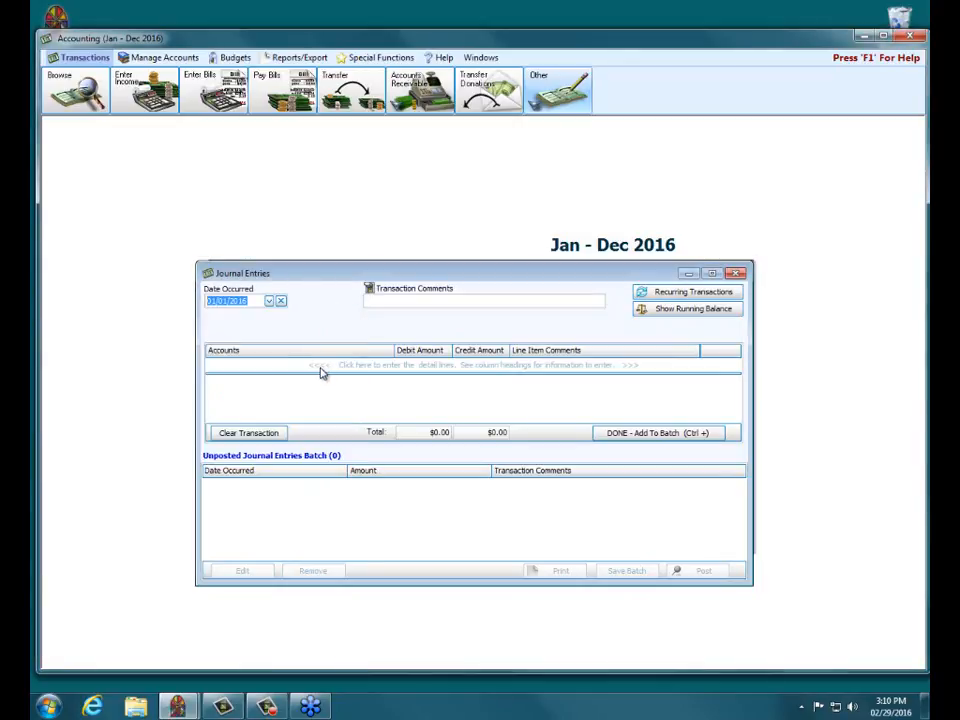
- Enter a journal line debiting Land & Buildings (1.50.110) for 1,200,000
left_click(321, 372)
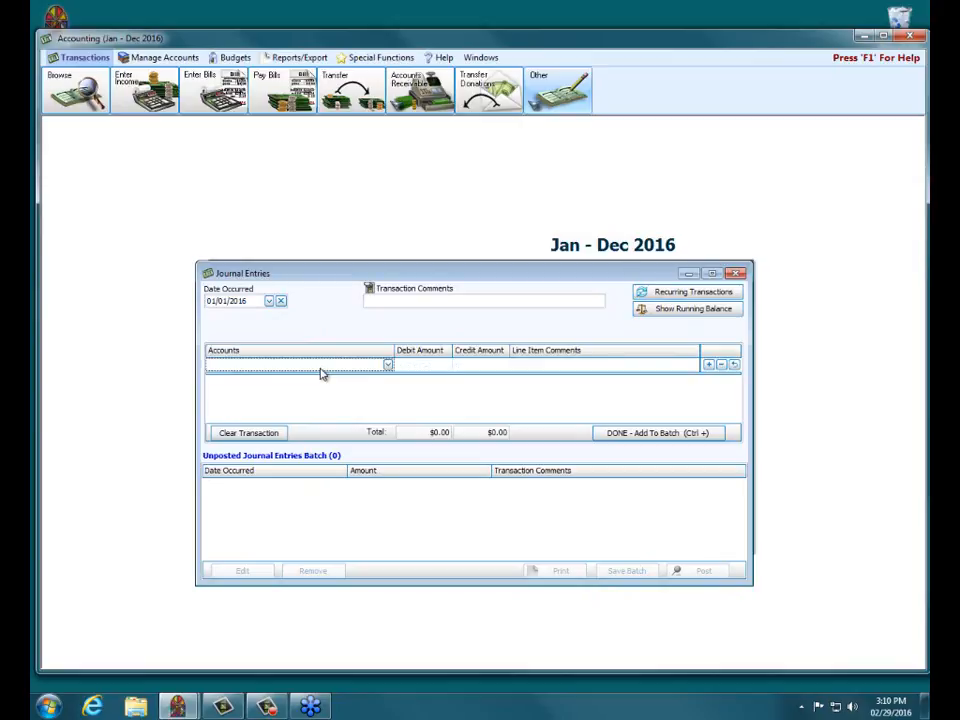
left_click(387, 365)
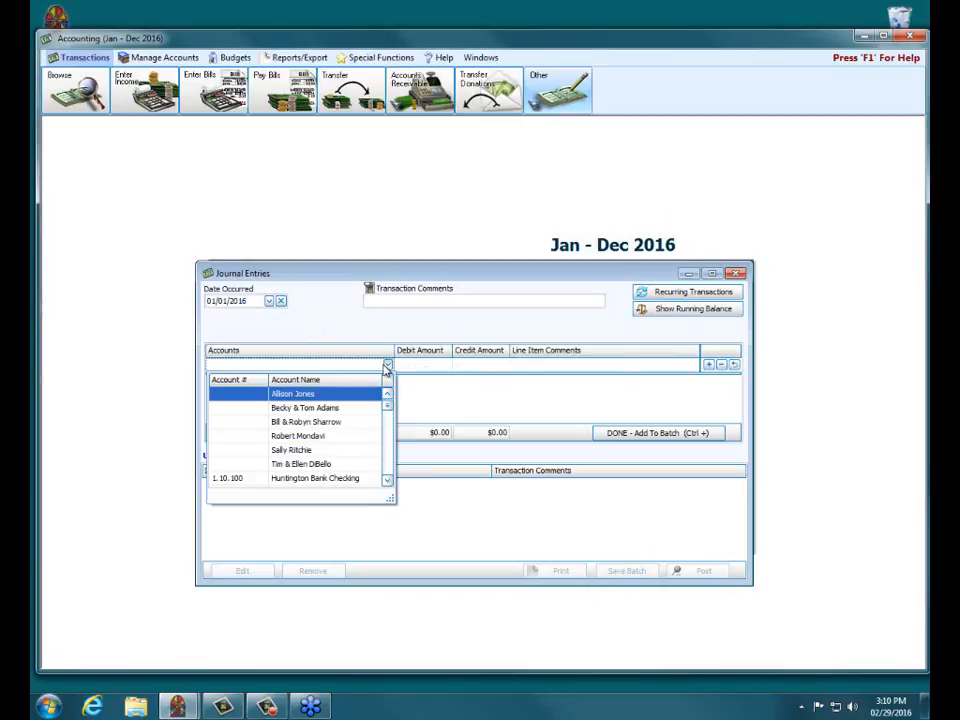
type("land")
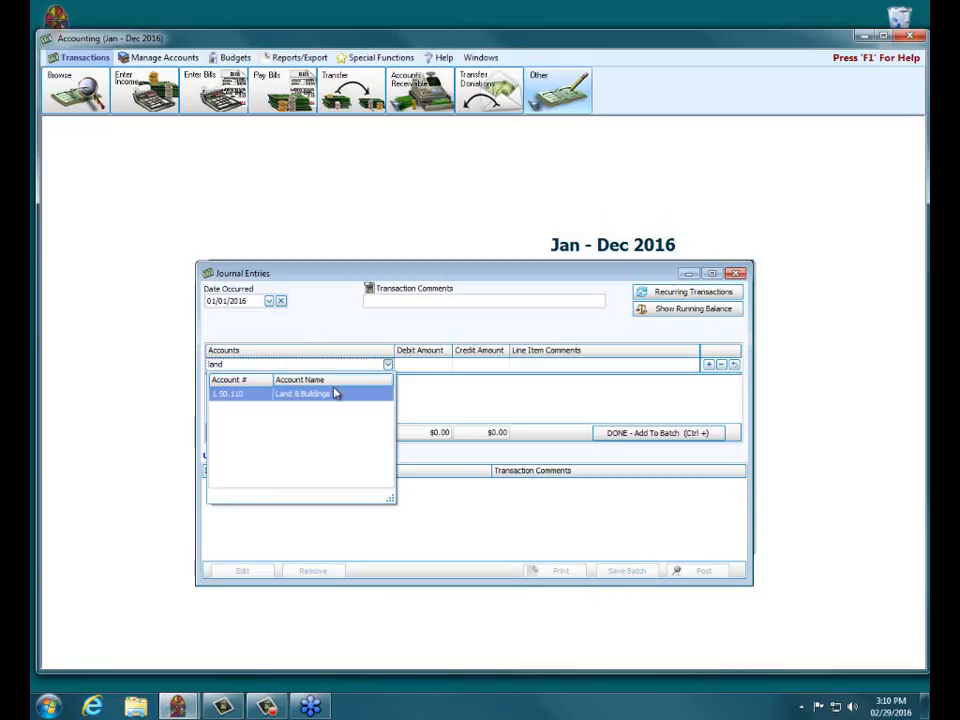
left_click(389, 393)
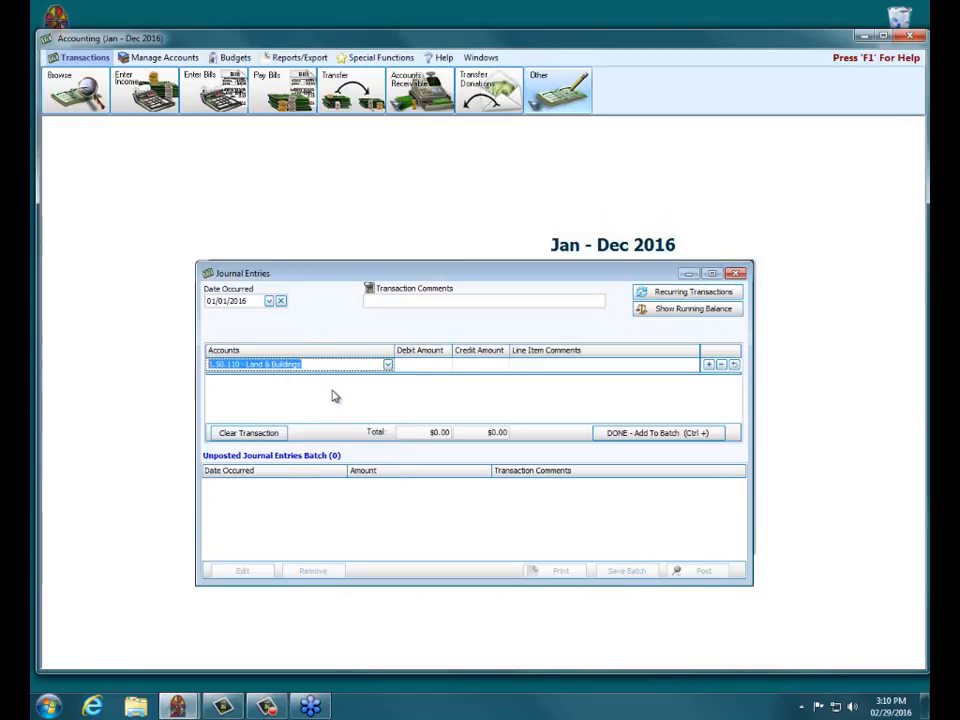
left_click(434, 364)
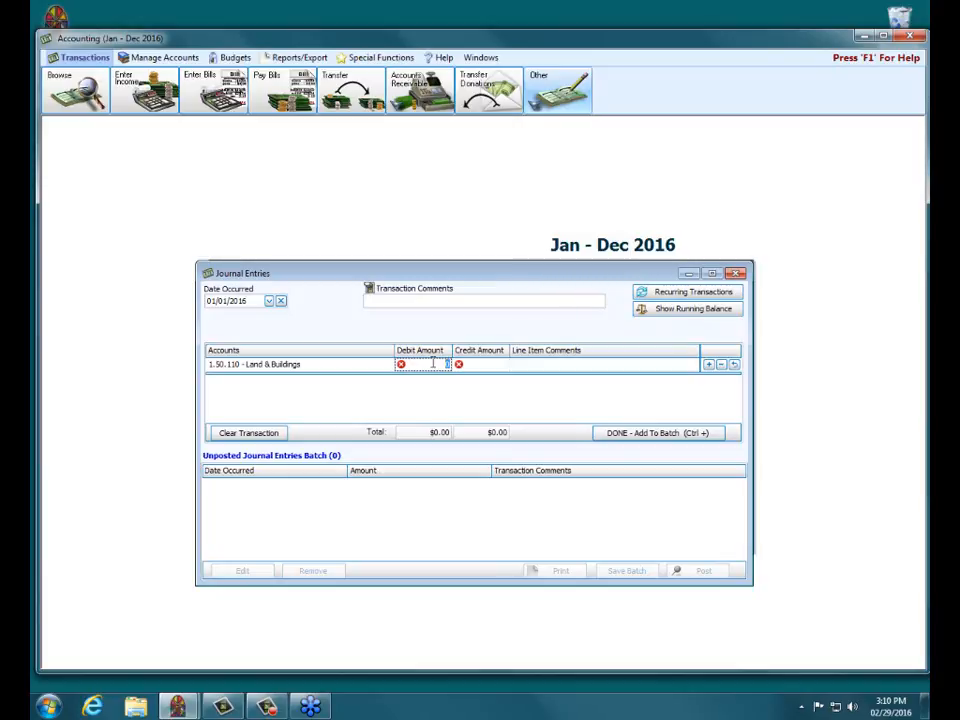
type("1200")
type("000")
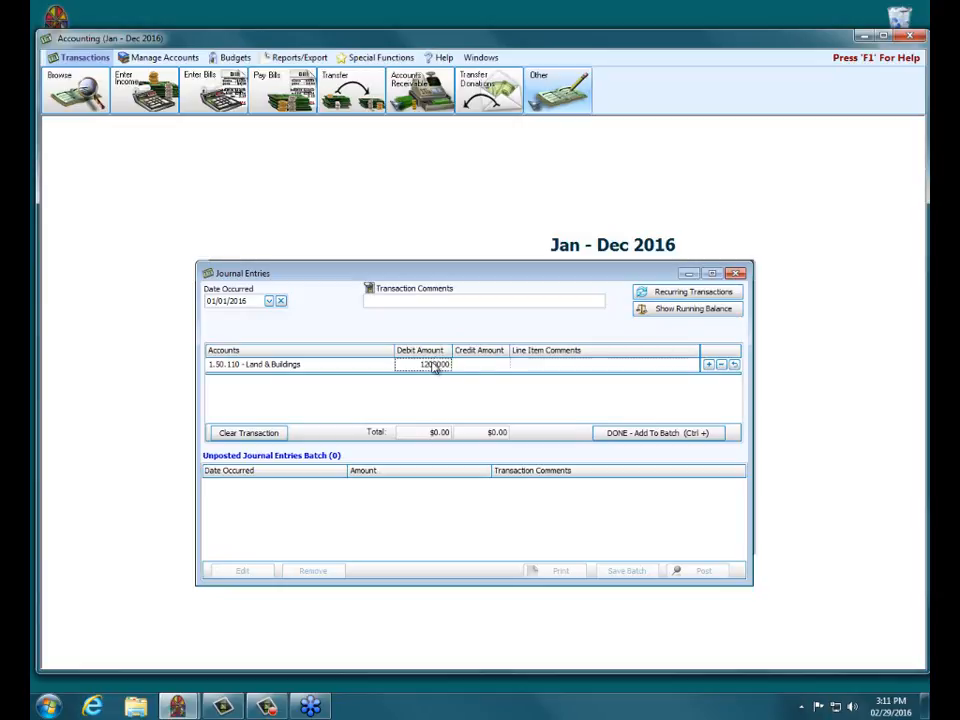
key("Tab")
key("Return")
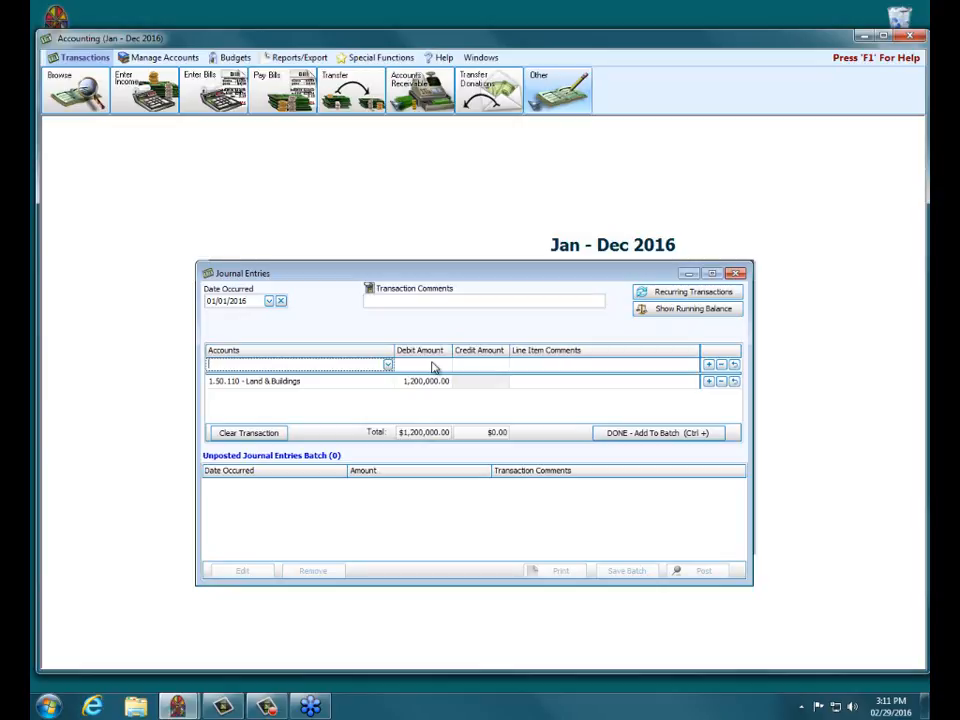
- Enter a journal line debiting Furniture & Equipment (1.50.120) for 300,000
type("furn")
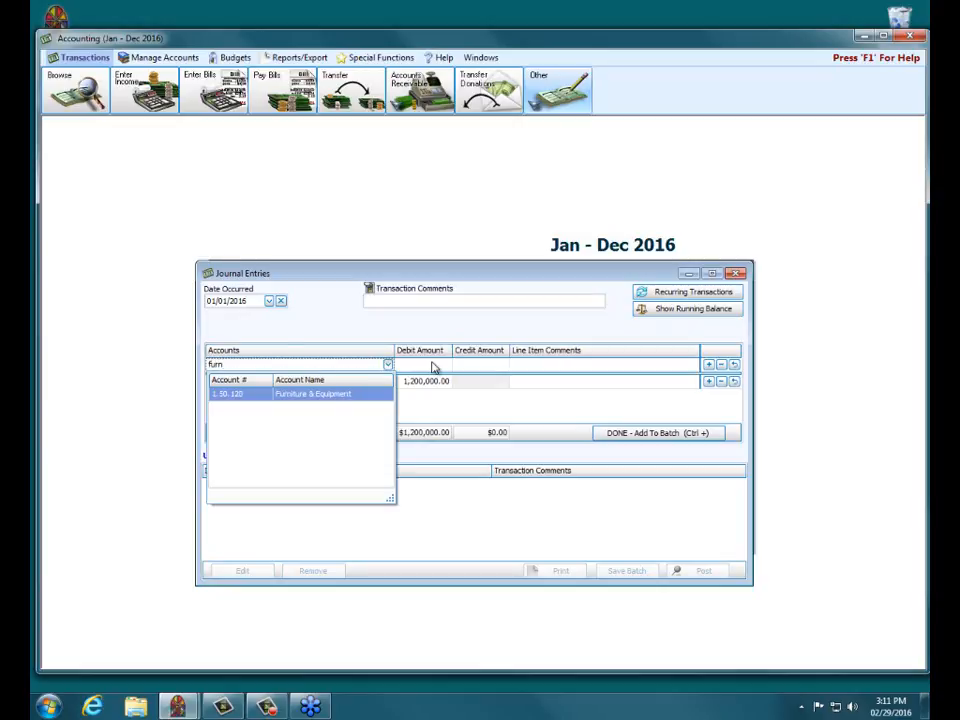
key("Tab")
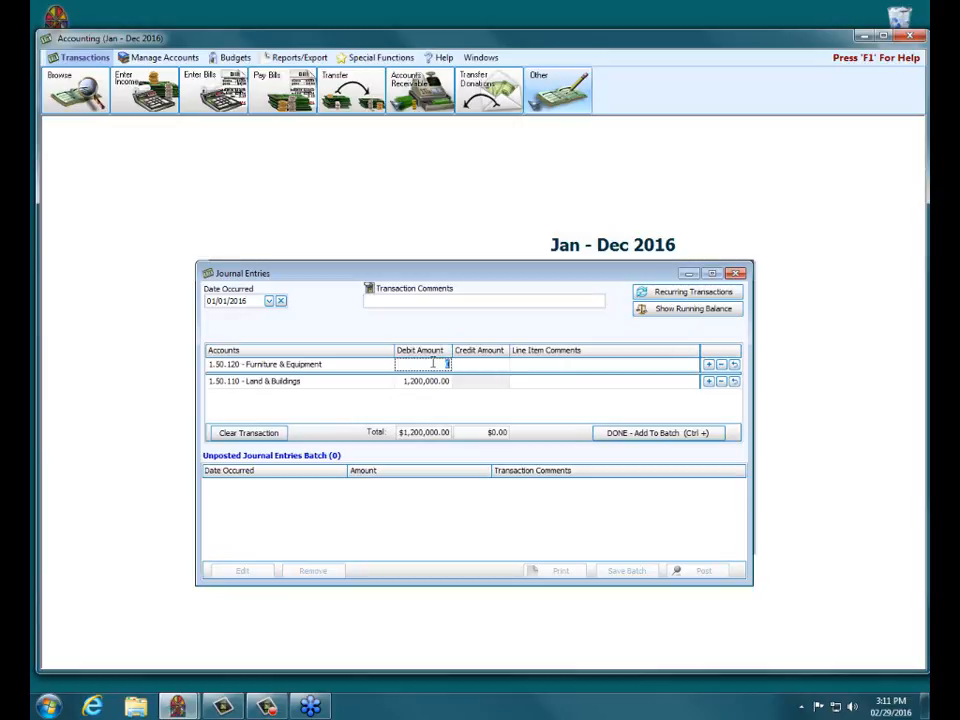
type("300000")
key("Return")
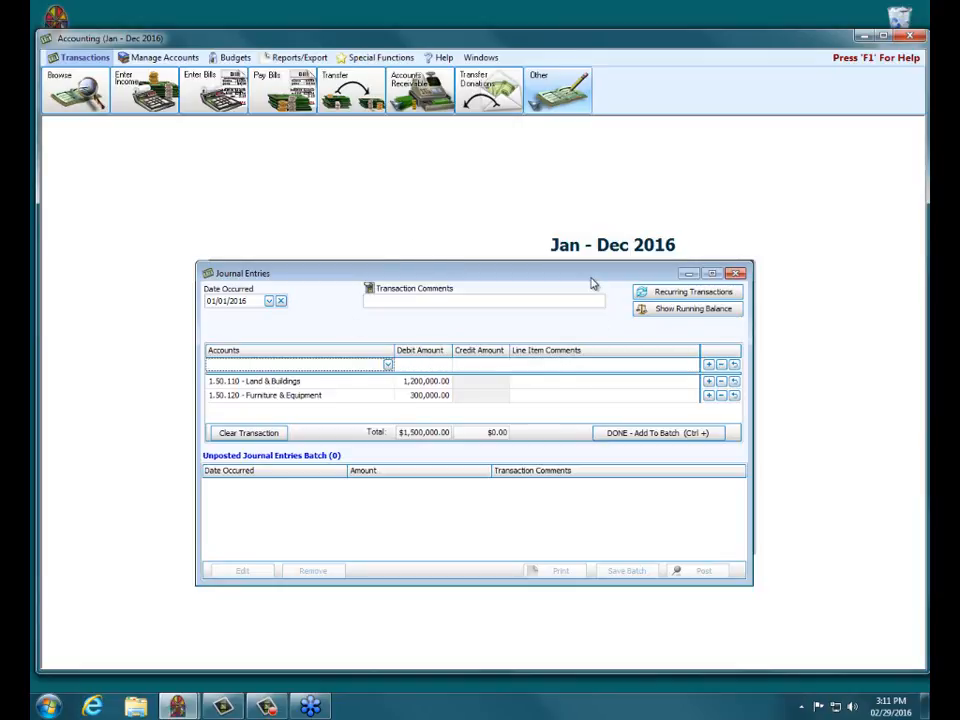
left_click_drag(591, 277, 591, 271)
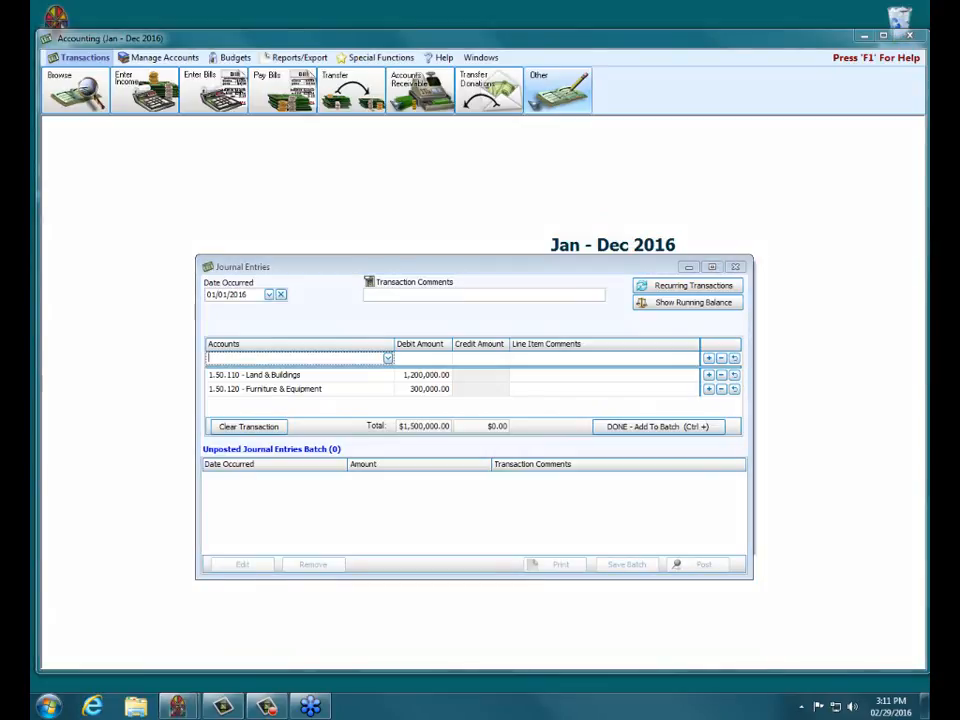
mouse_move(384, 426)
left_mouse_down()
mouse_move(450, 426)
mouse_move(375, 425)
left_mouse_up()
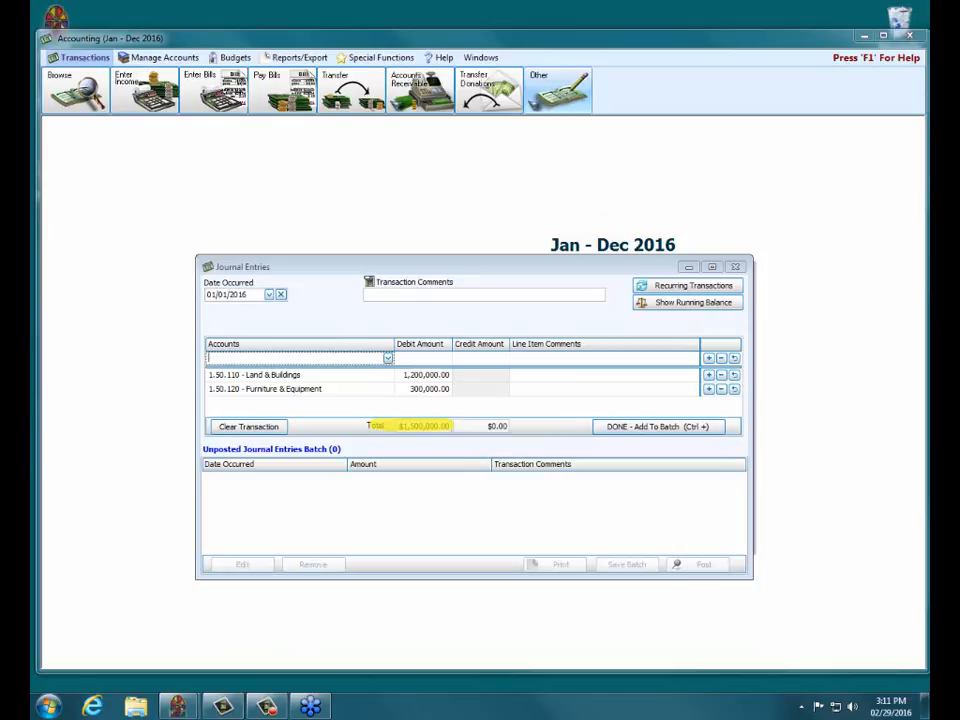
left_click_drag(485, 426, 510, 426)
- Enter a journal line crediting Fixed Asset Fund Balance (3.90.100) for 1,500,000 to balance the debits
left_click(281, 360)
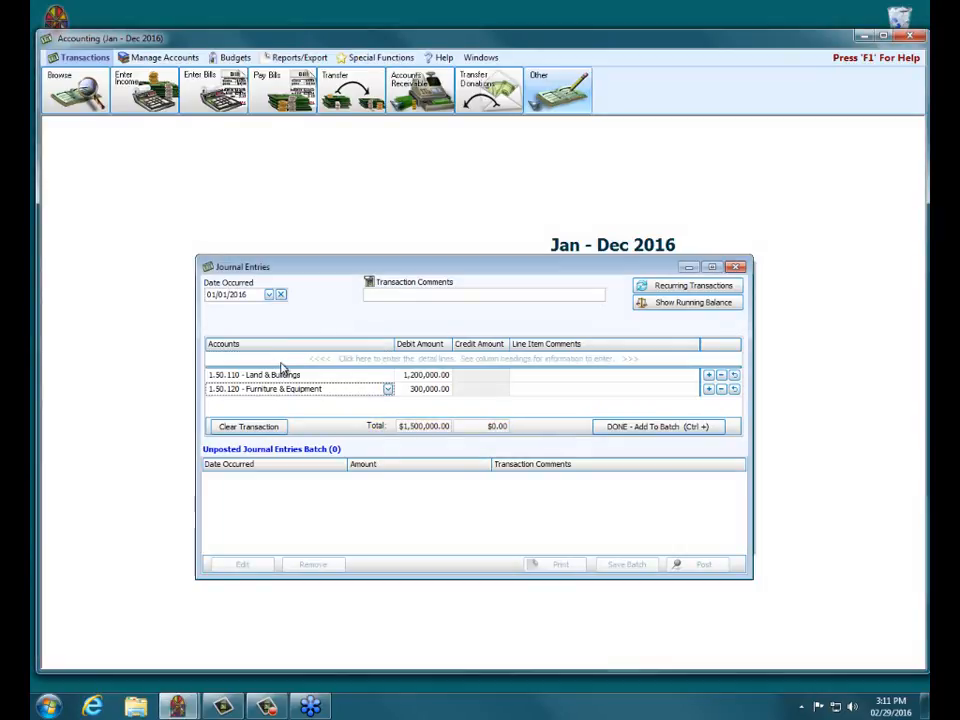
type("fixed")
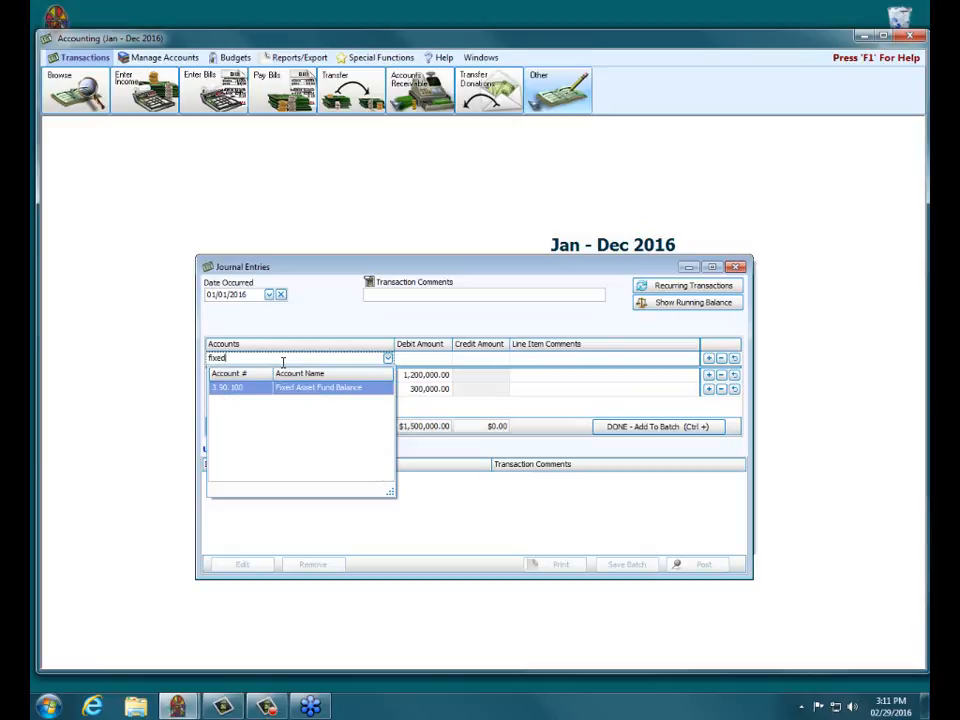
key("Tab")
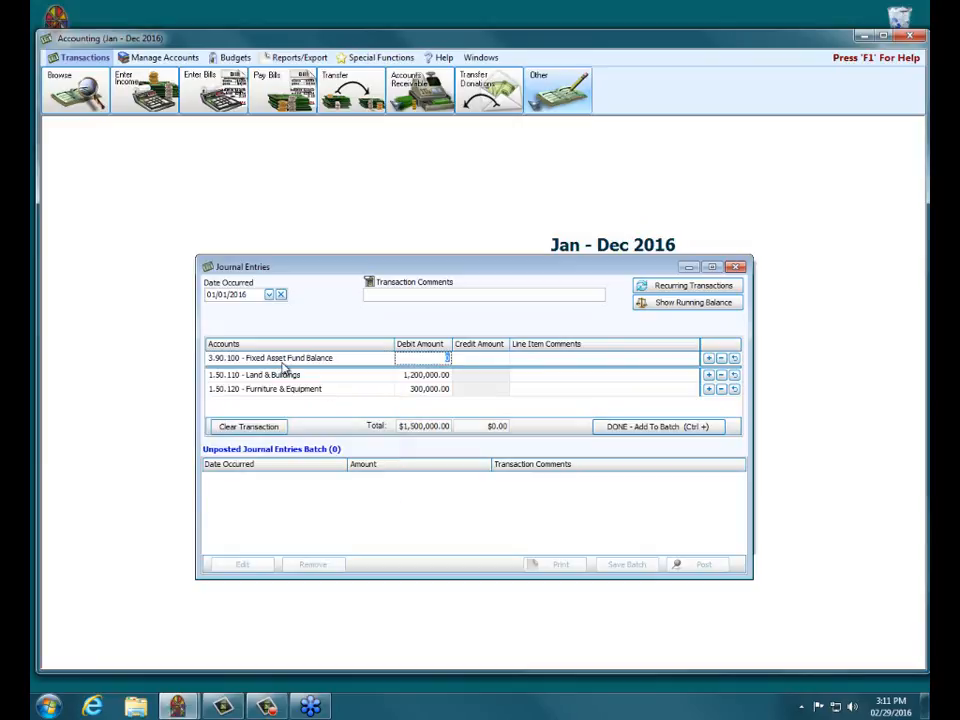
key("Tab")
type("1,50")
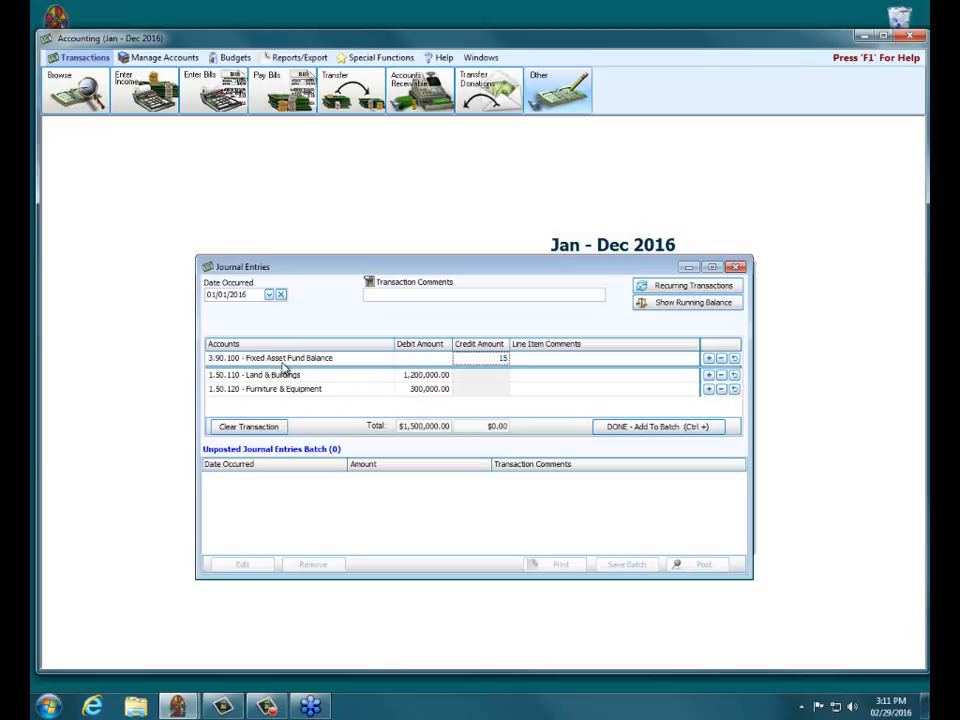
type("0,")
type("00")
type("000")
key("Return")
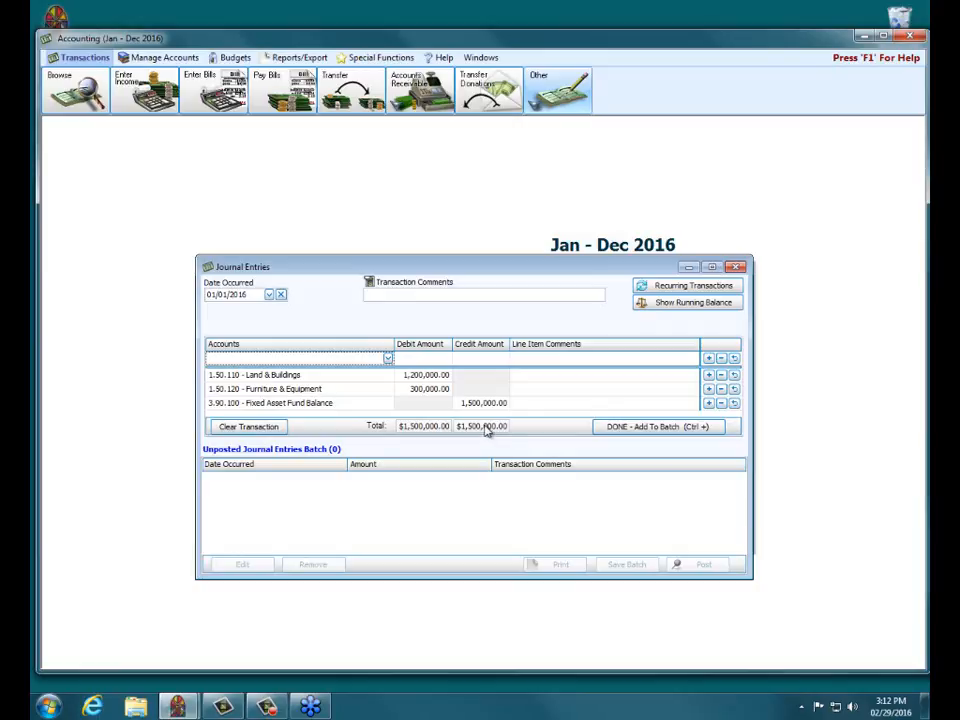
left_click(478, 403)
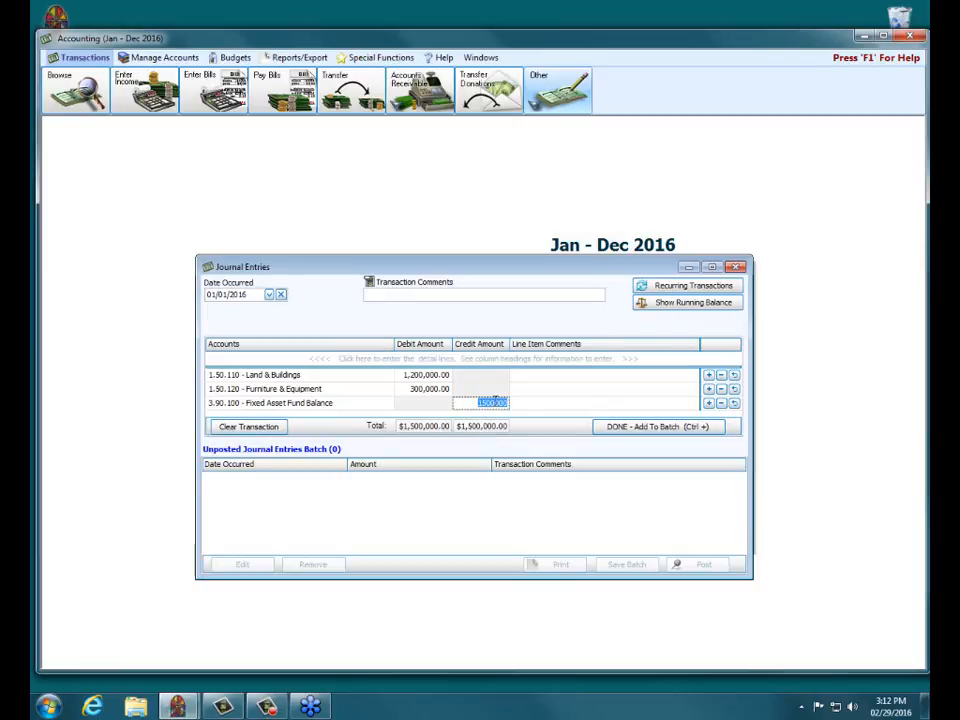
- Try to add the journal entry to the batch with the Fixed Asset Fund Balance credit set to 1,400,000
type("140000")
key("Tab")
key("Tab")
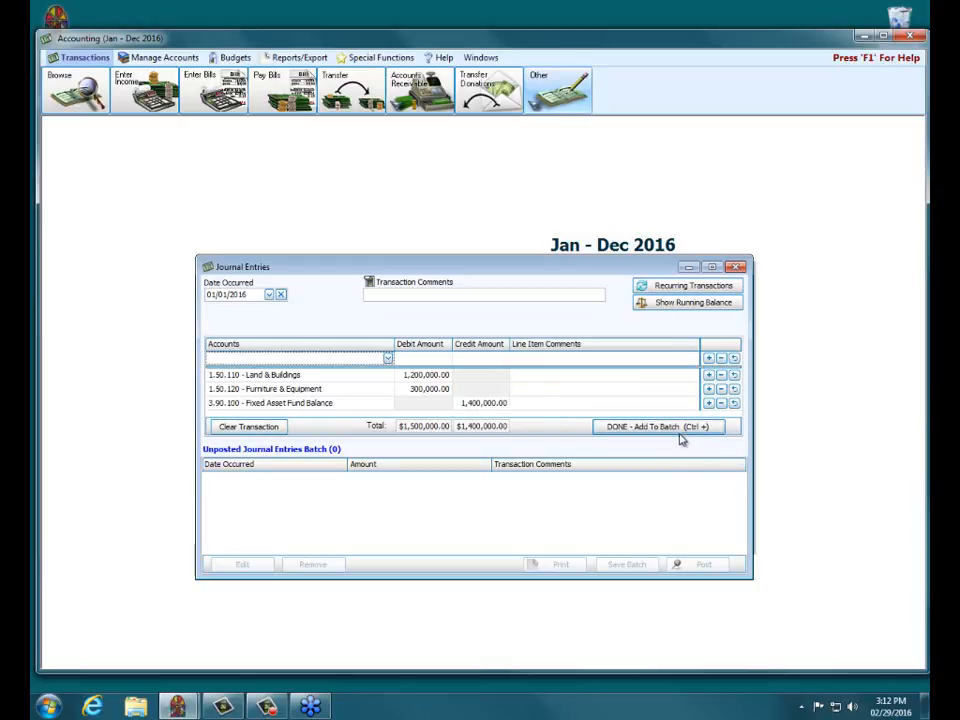
left_click(681, 434)
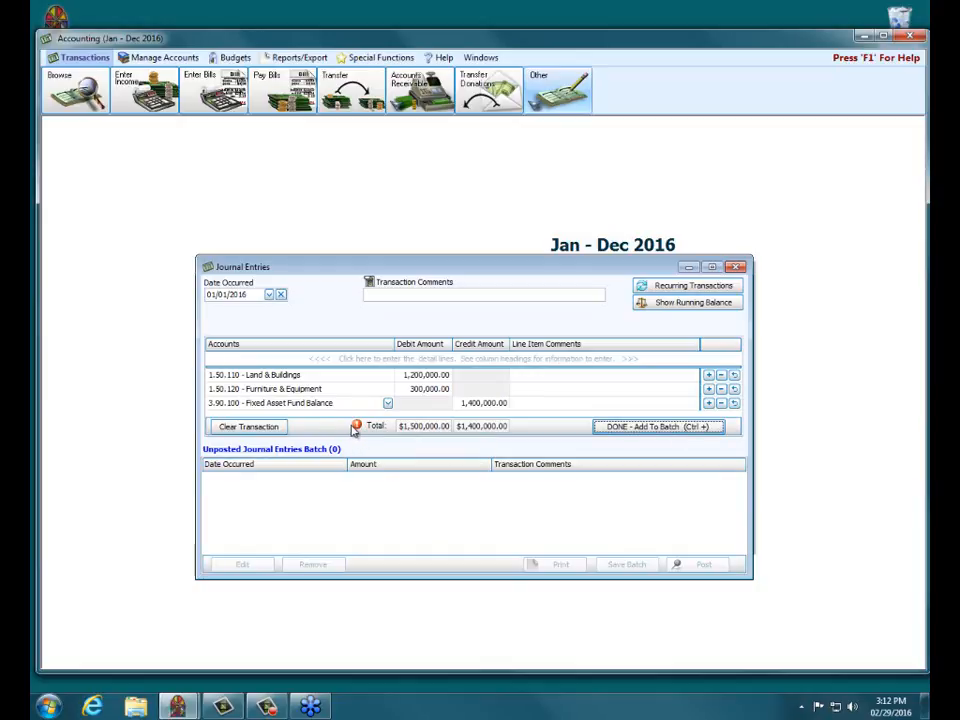
mouse_move(359, 430)
- Set the Fixed Asset Fund Balance credit to 1,500,000 and add the journal entry to the batch
left_click(490, 403)
type("1")
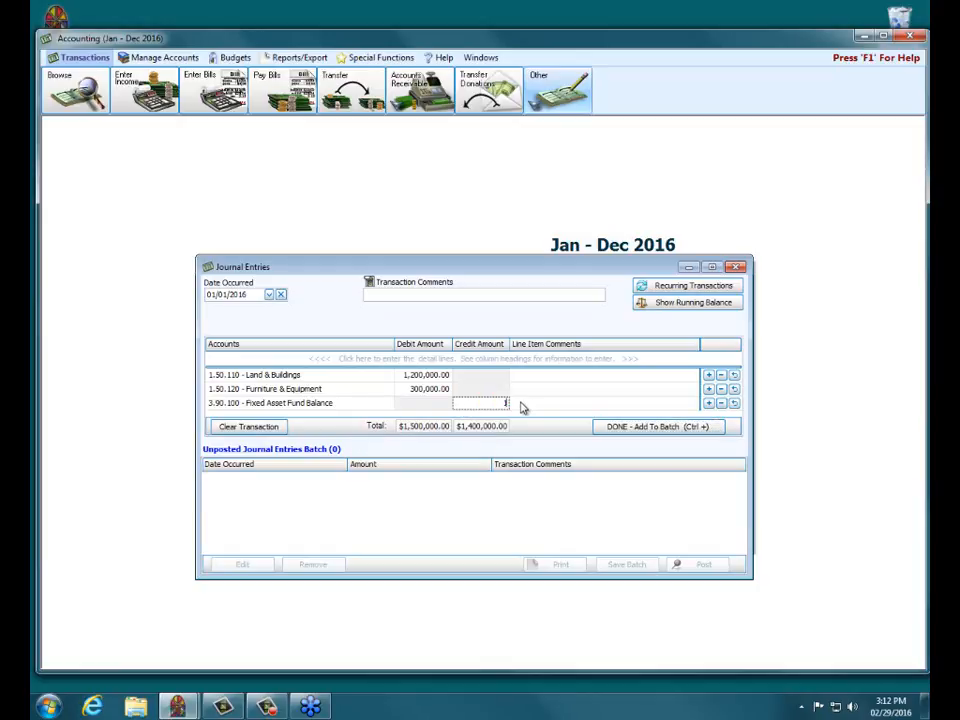
type(",500,00000")
left_click(617, 427)
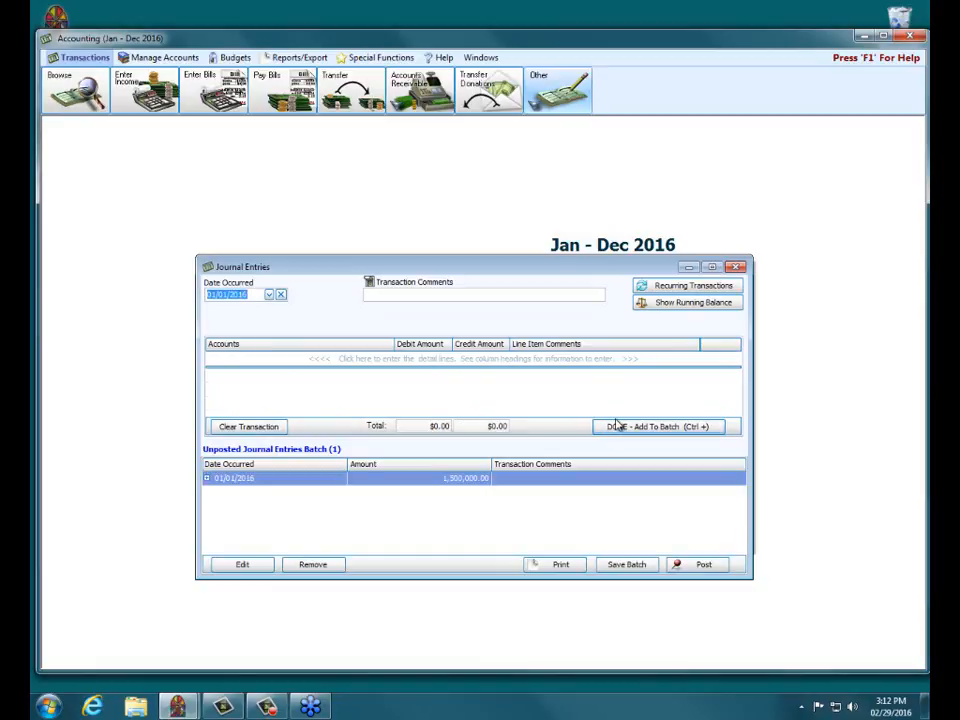
- Post the journal entry batch without printing it and close the journal entries window
left_click(684, 567)
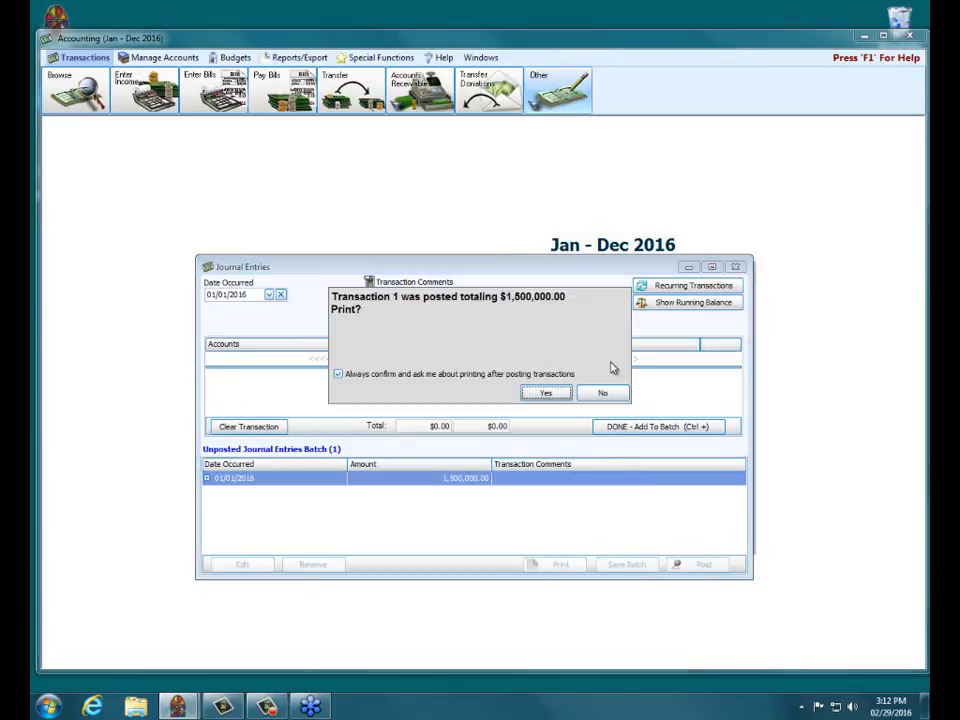
left_click(604, 393)
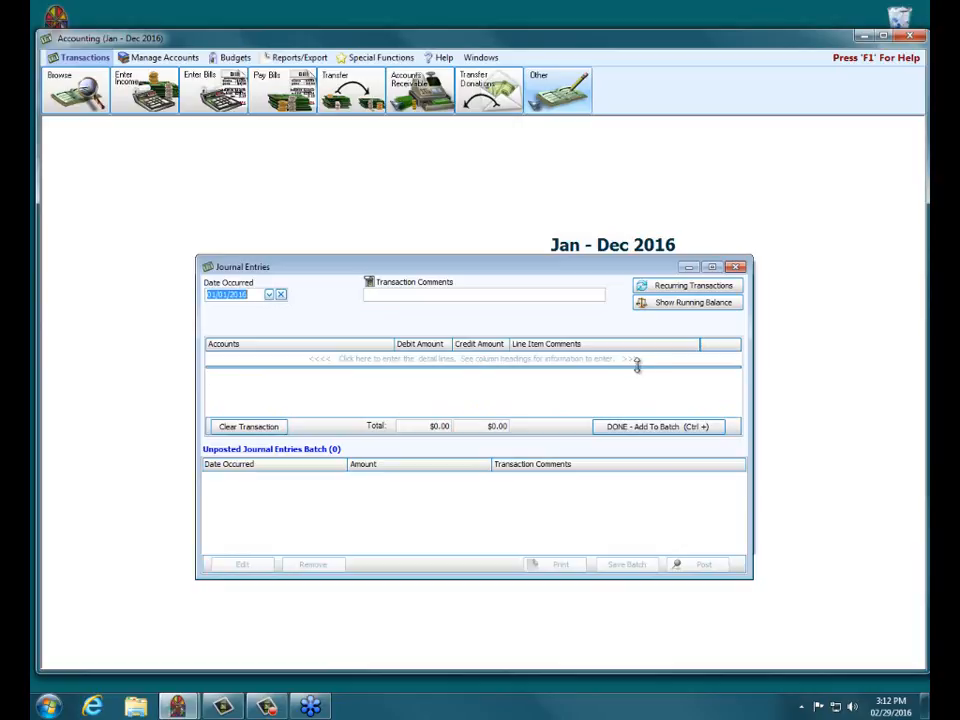
left_click(736, 268)
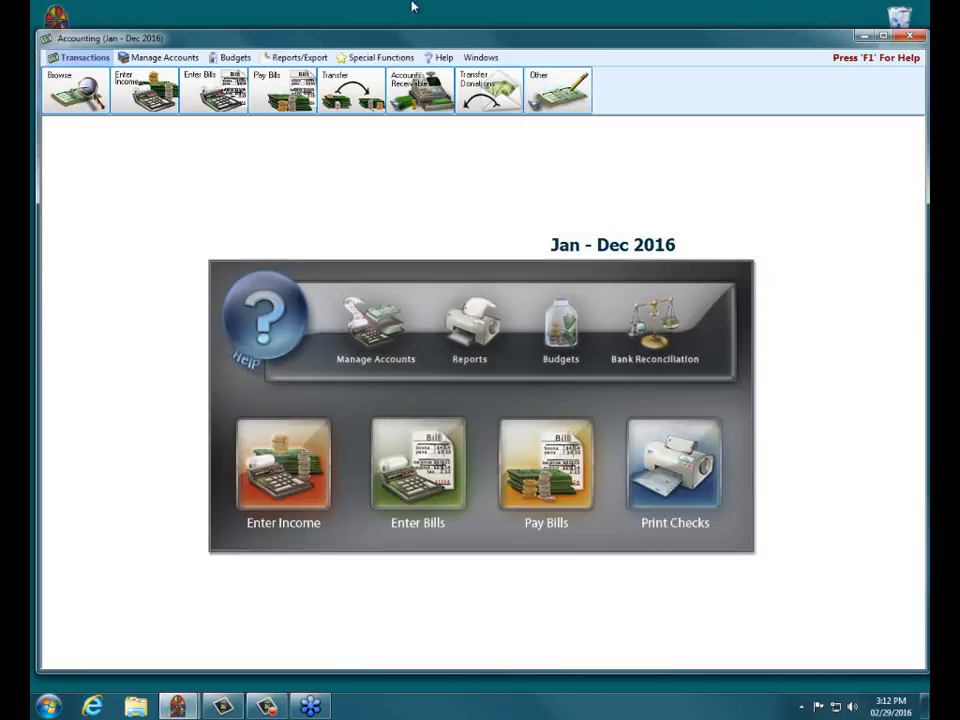
- Preview the Balance Sheet report for February 2016 after reviewing which columns it includes
left_click(295, 57)
left_click(50, 100)
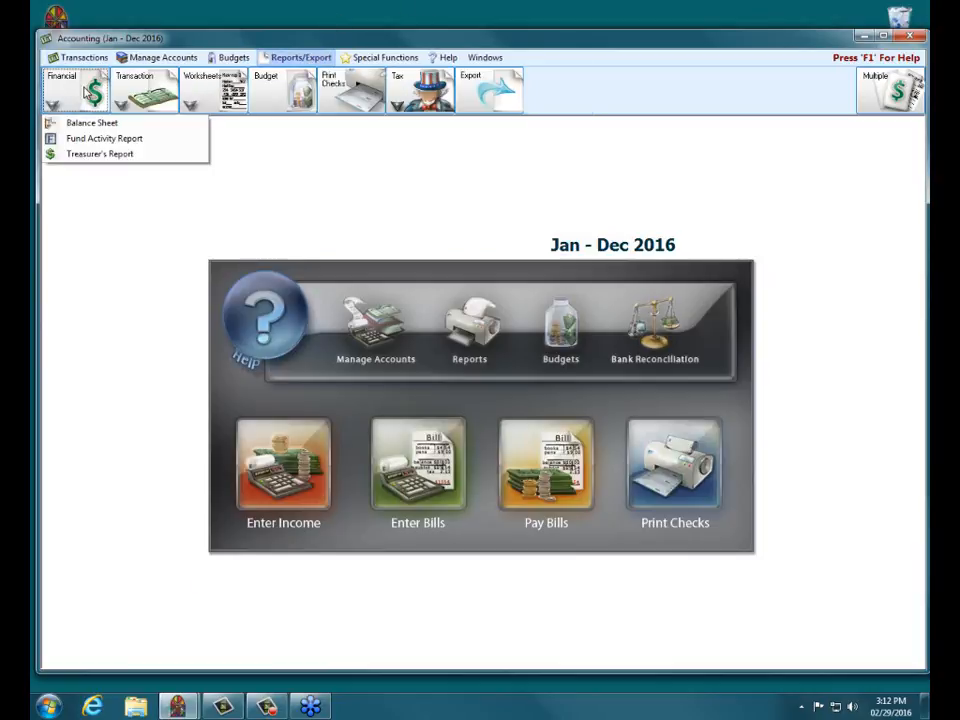
left_click(93, 123)
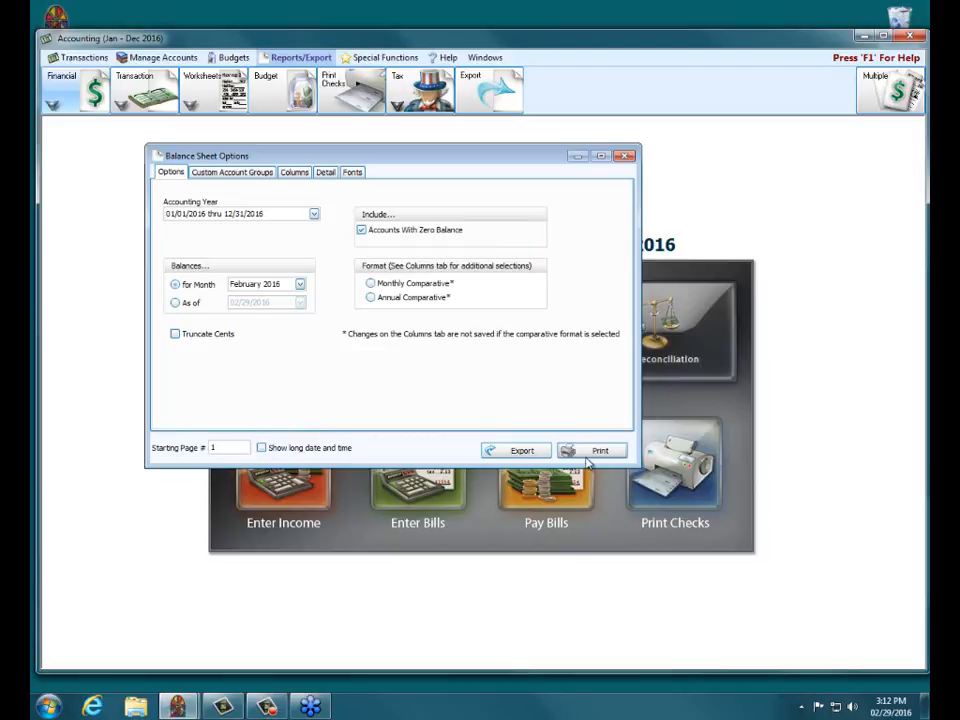
left_click(294, 172)
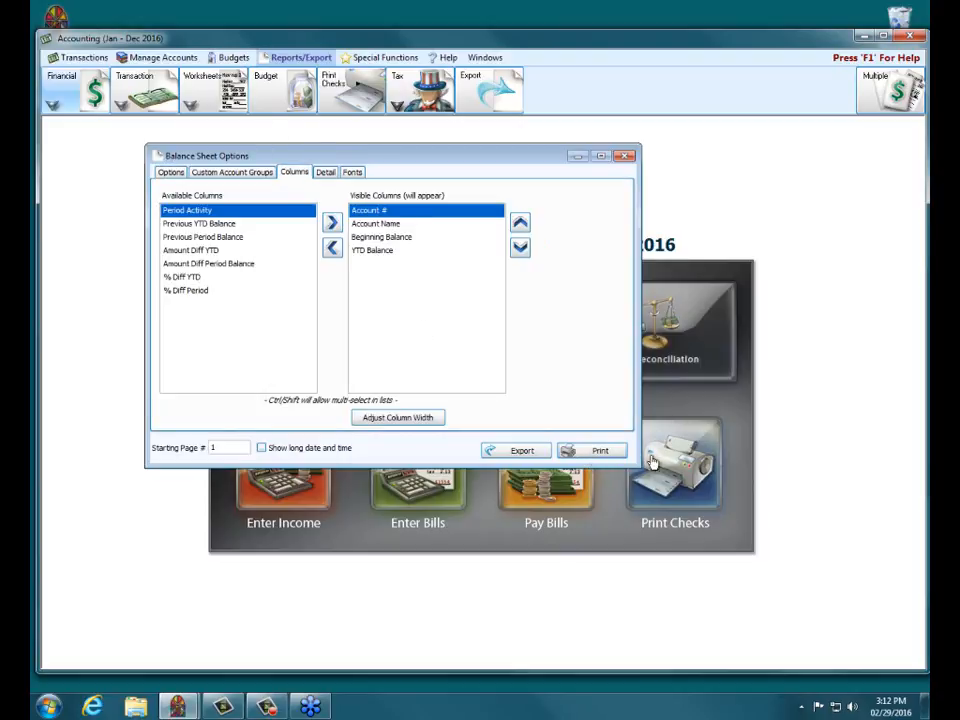
left_click(600, 453)
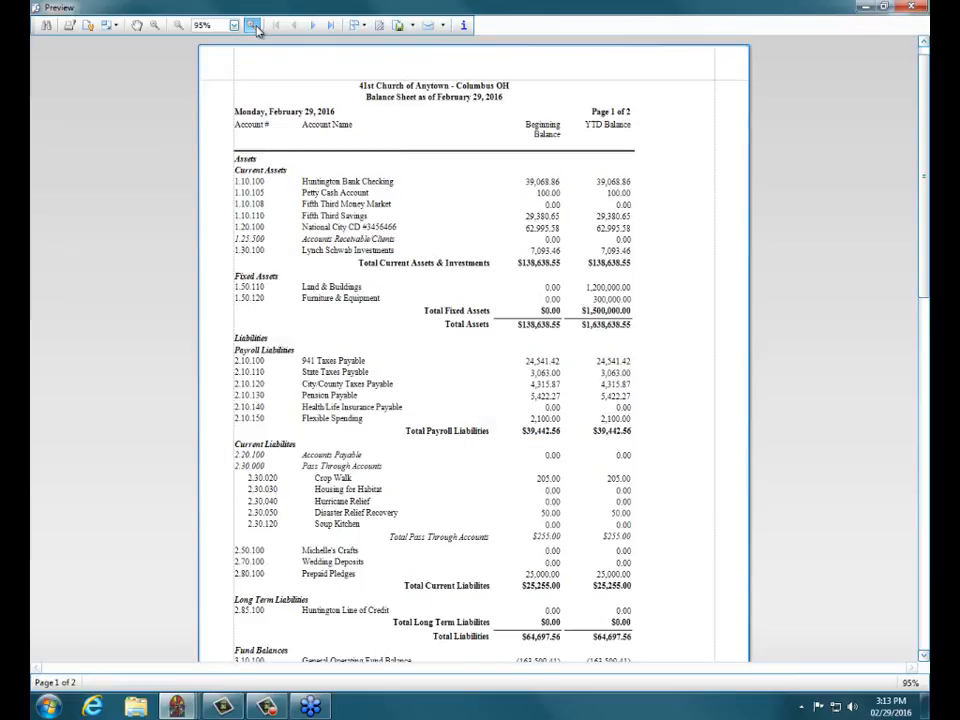
- Examine the fixed asset and fund balance figures on the Balance Sheet, and close the report and its options
left_click(255, 25)
left_click(255, 25)
left_click(255, 26)
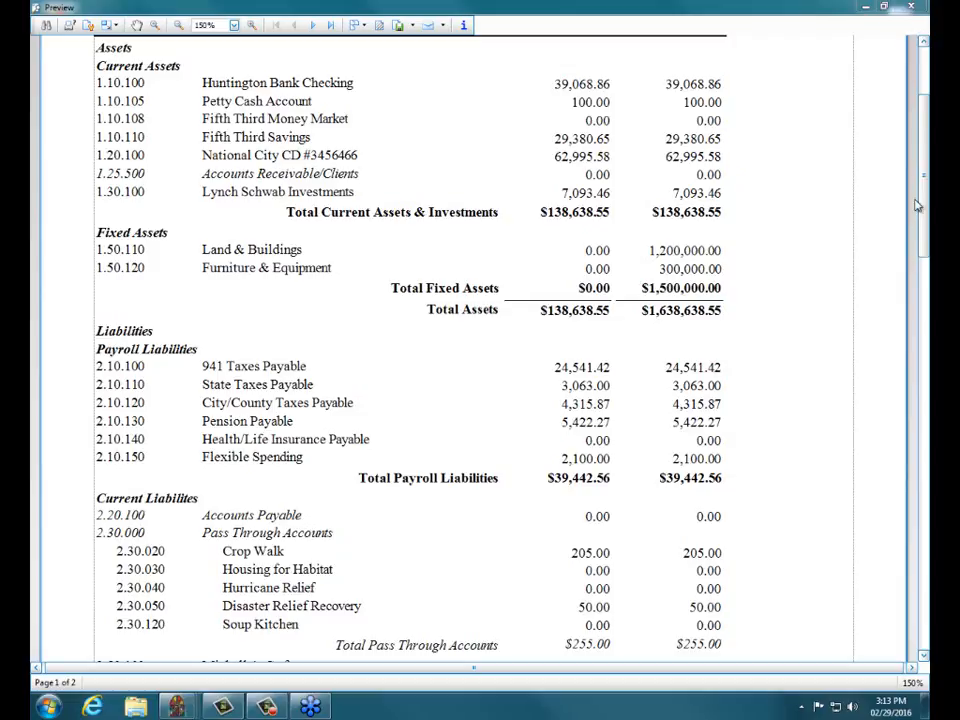
left_click_drag(924, 193, 928, 420)
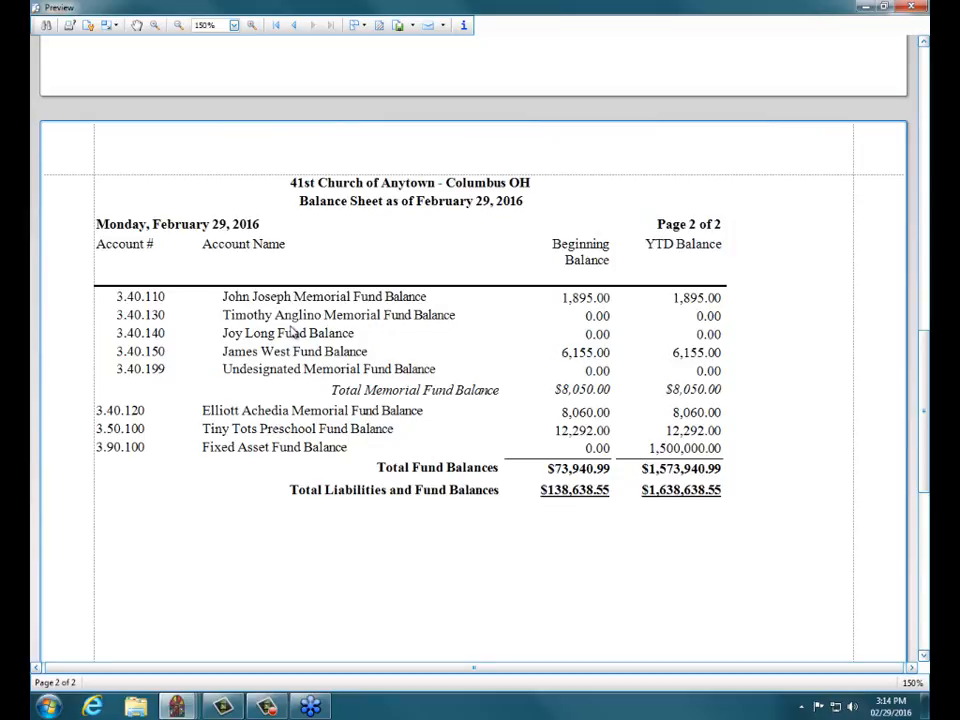
left_click(902, 8)
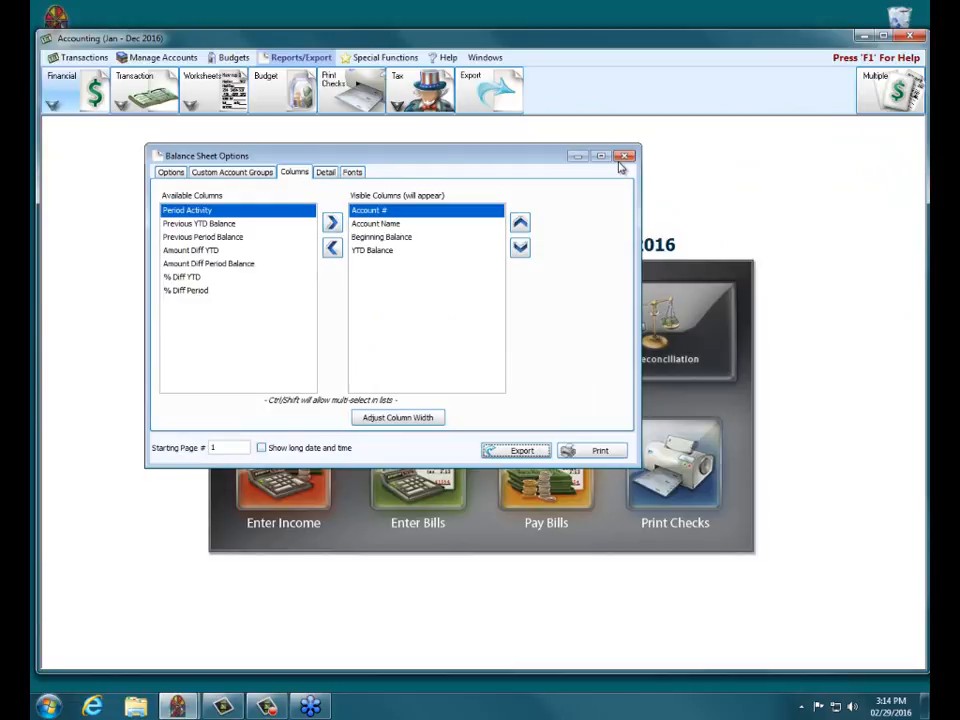
left_click(623, 157)
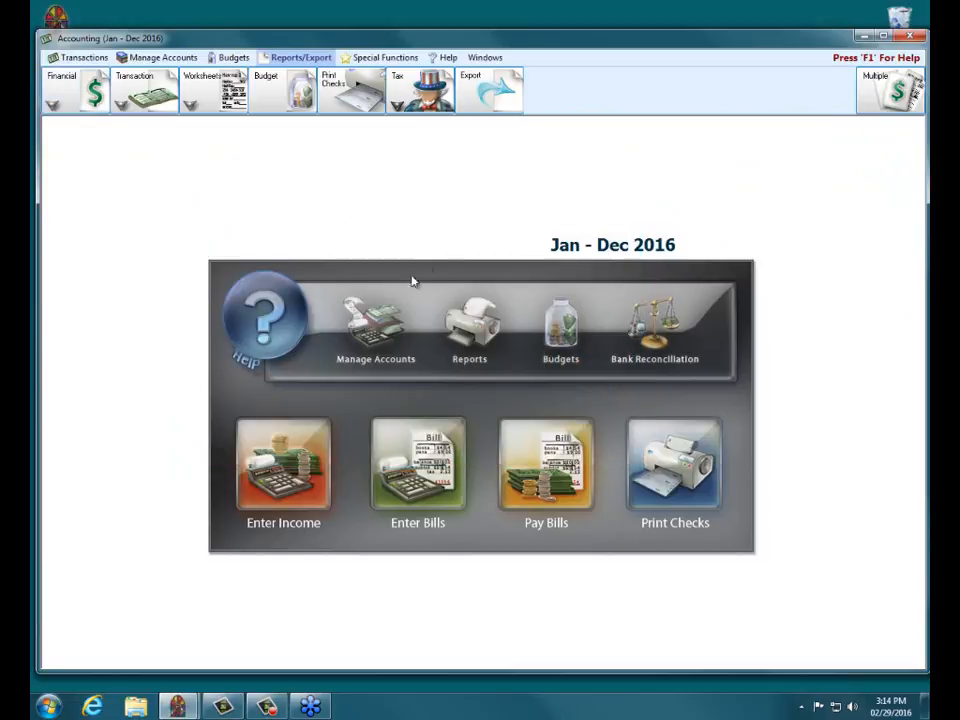
- Add a liability account named Loan Payable, numbered 2.90.100, under the Total Long Term Liabilites subtotal
left_click(160, 58)
left_click(213, 90)
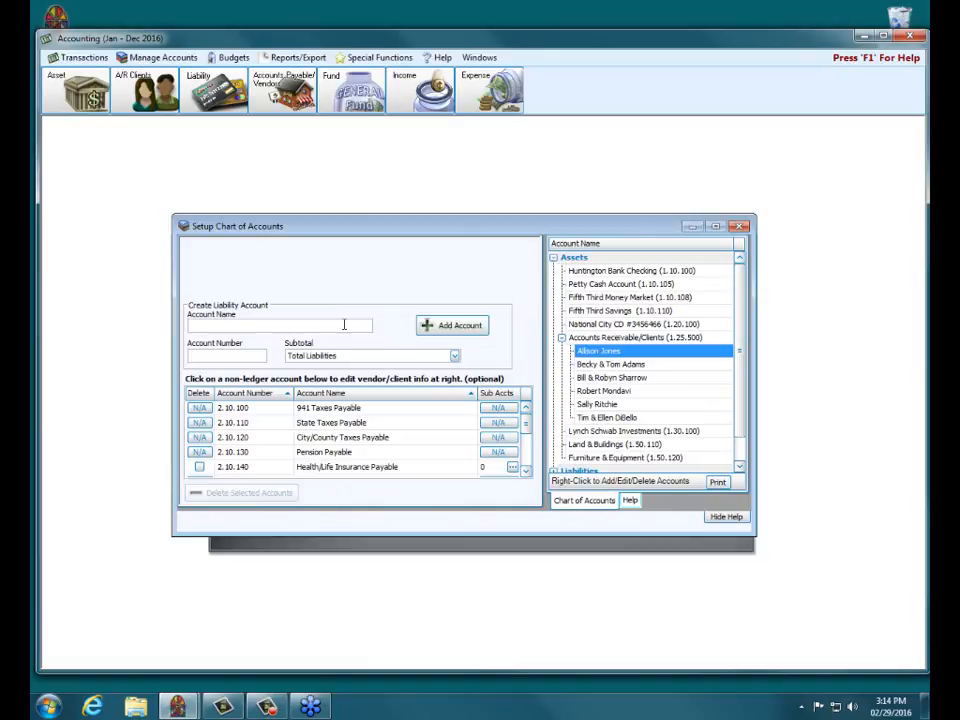
type("Loan Payable")
key("Tab")
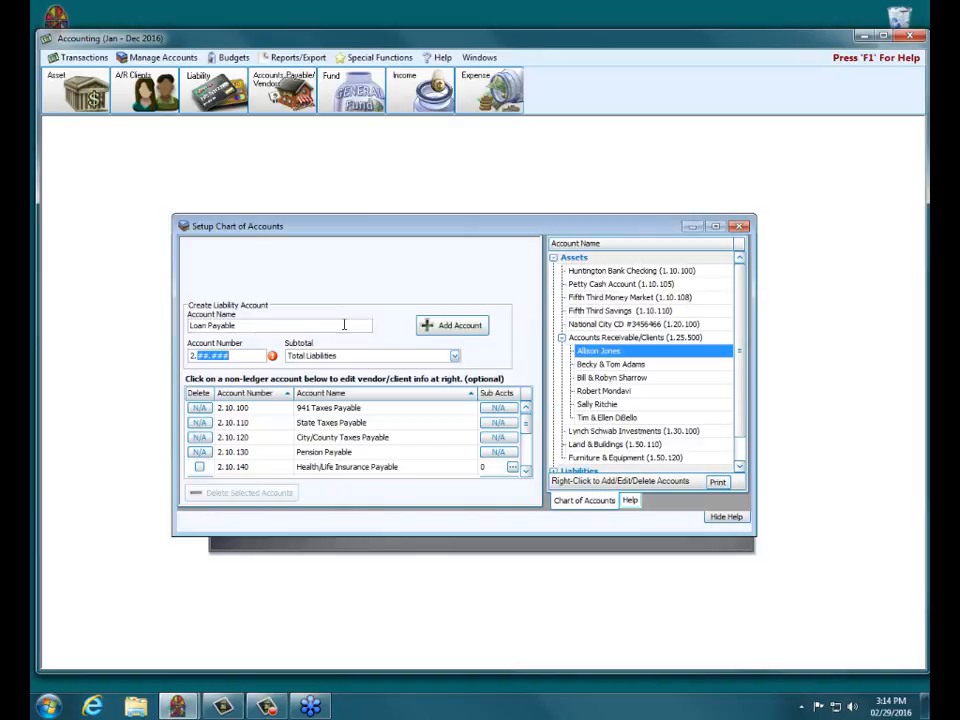
type("90.100")
left_click(455, 357)
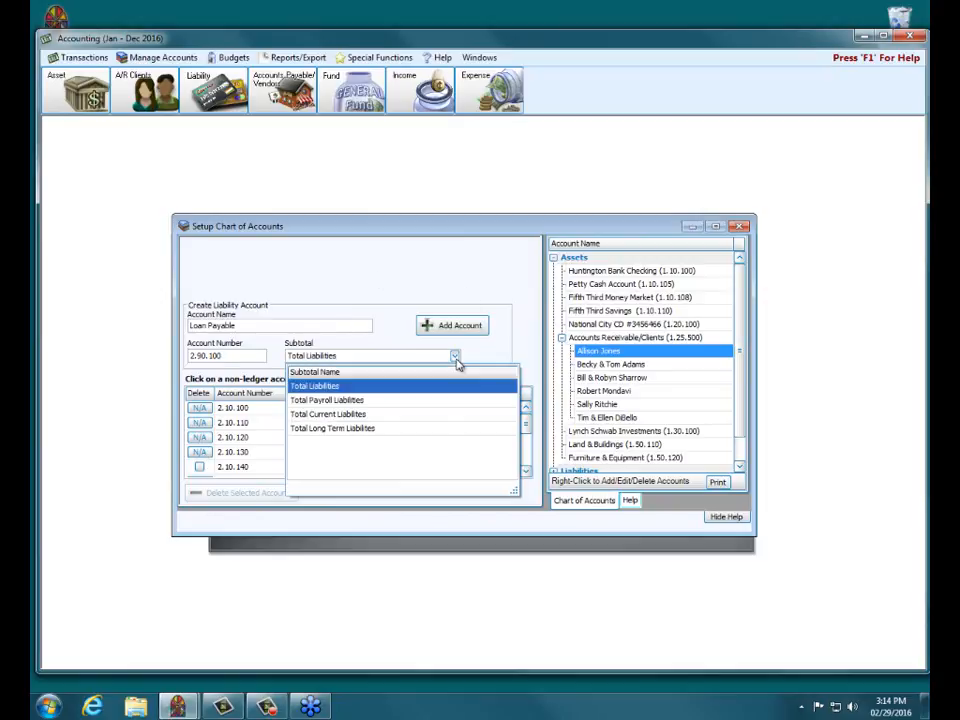
left_click(376, 428)
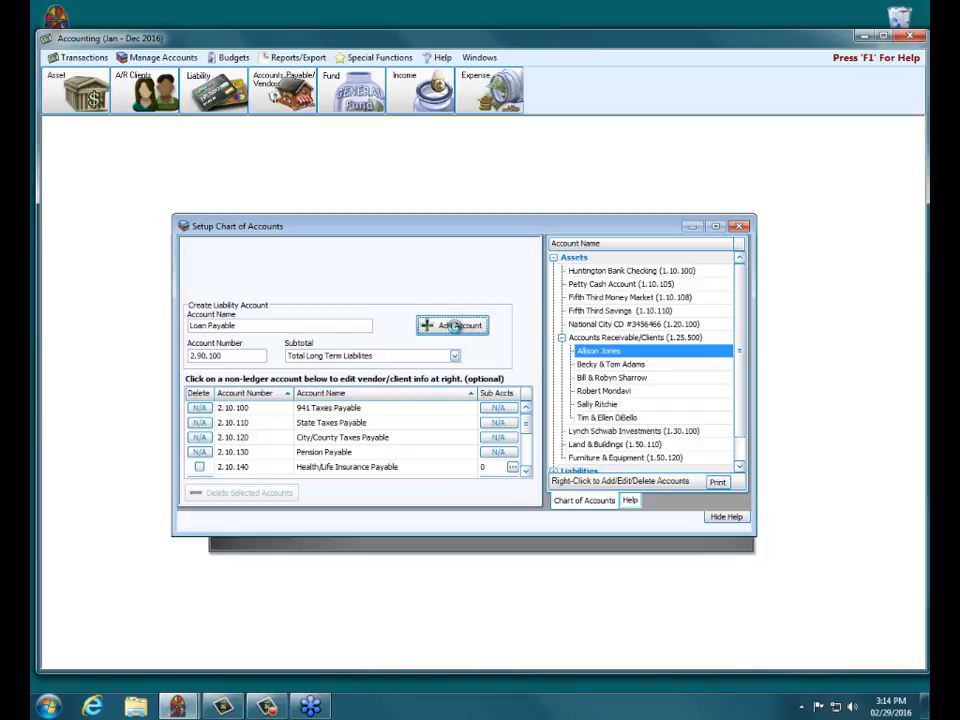
left_click(456, 331)
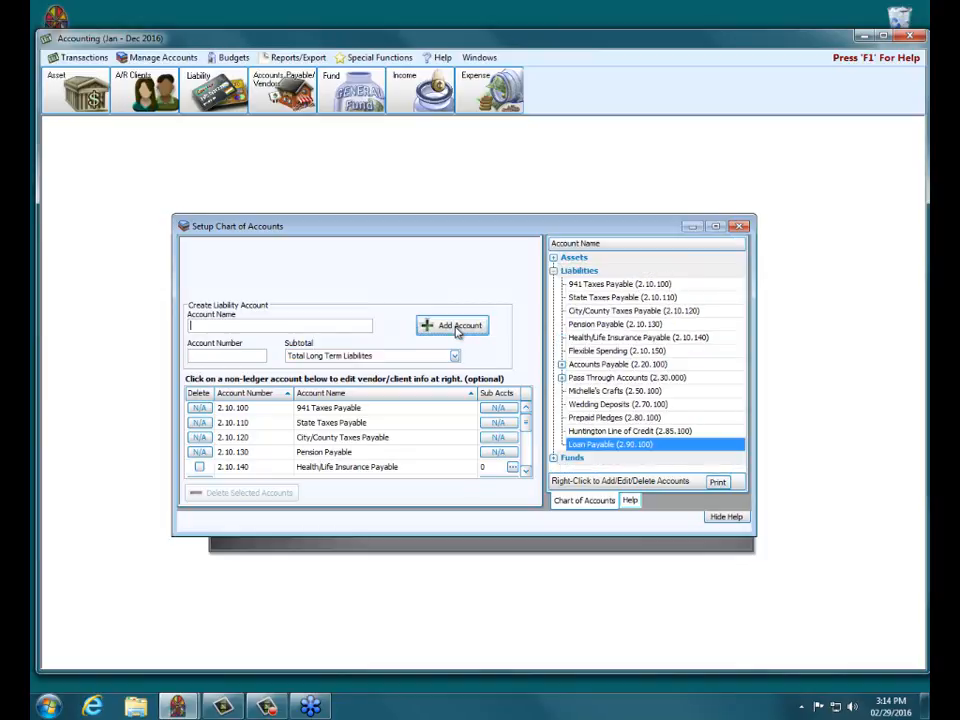
left_click(744, 227)
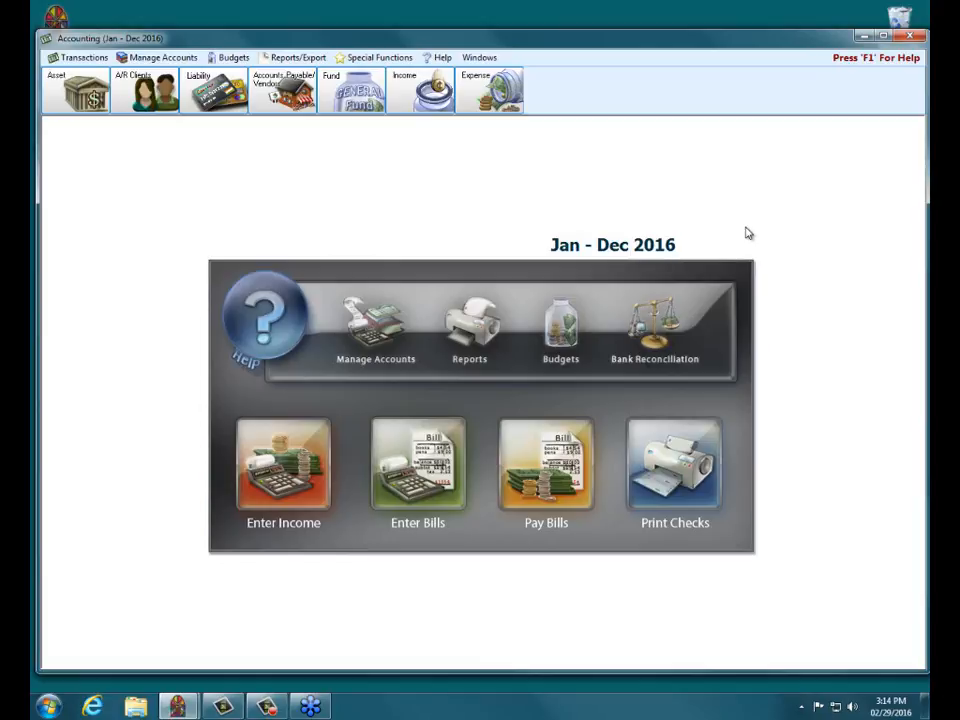
- Start a journal entry transaction and set its date occurred to 03/31/2016
left_click(92, 60)
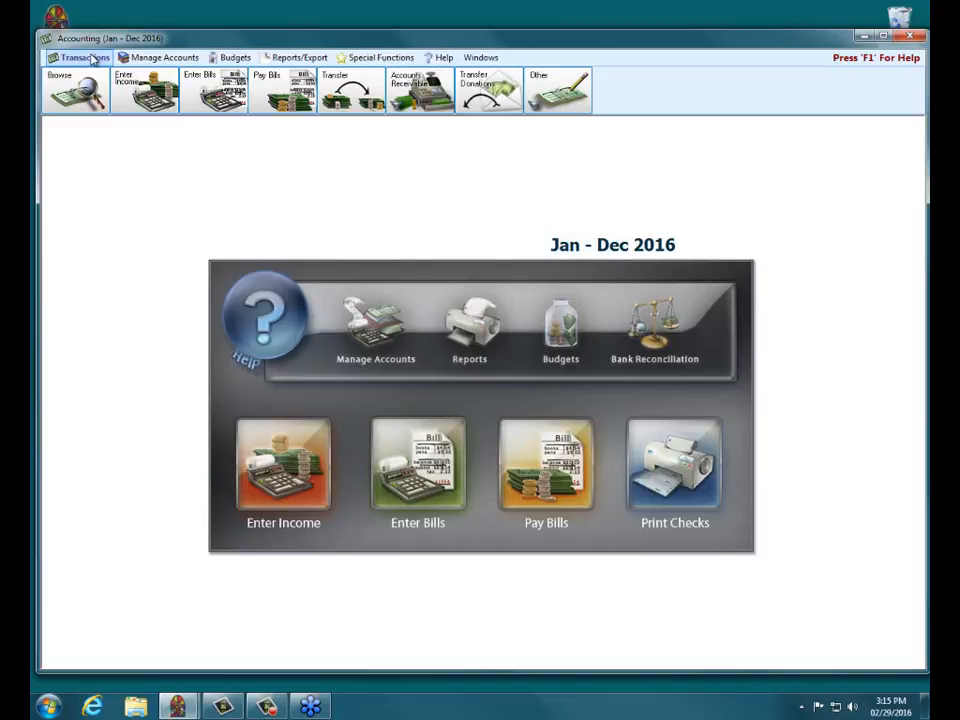
left_click(552, 90)
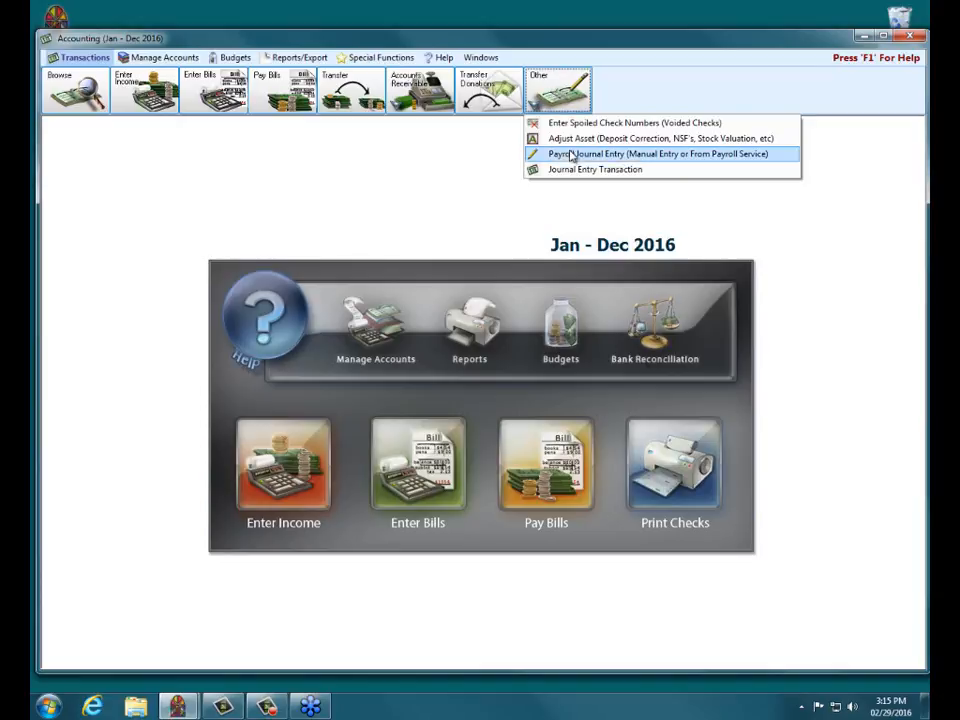
left_click(576, 168)
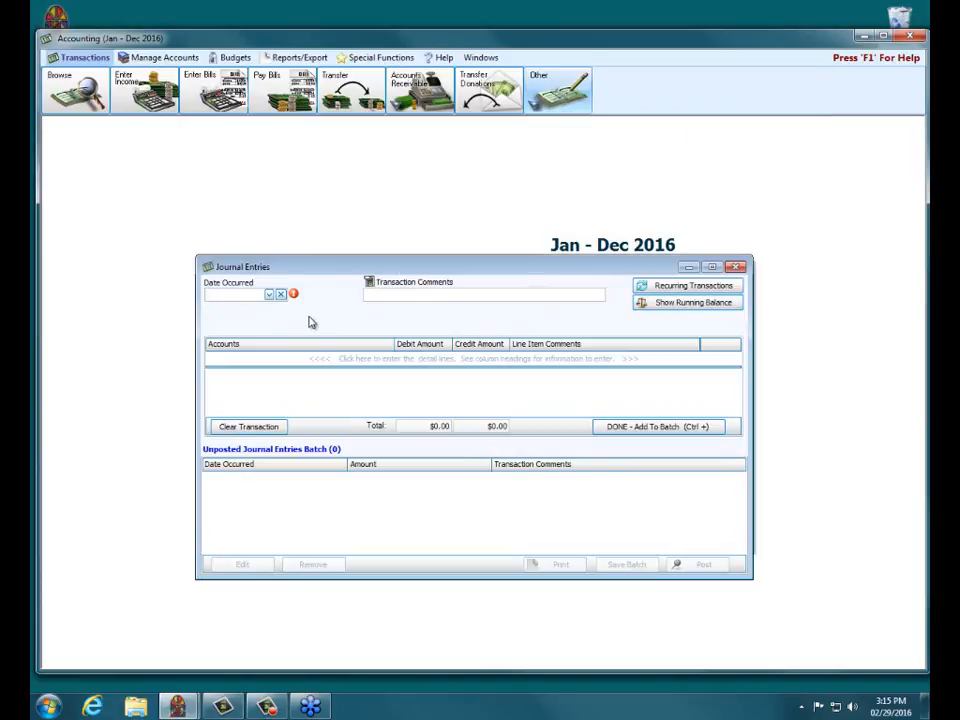
left_click(268, 295)
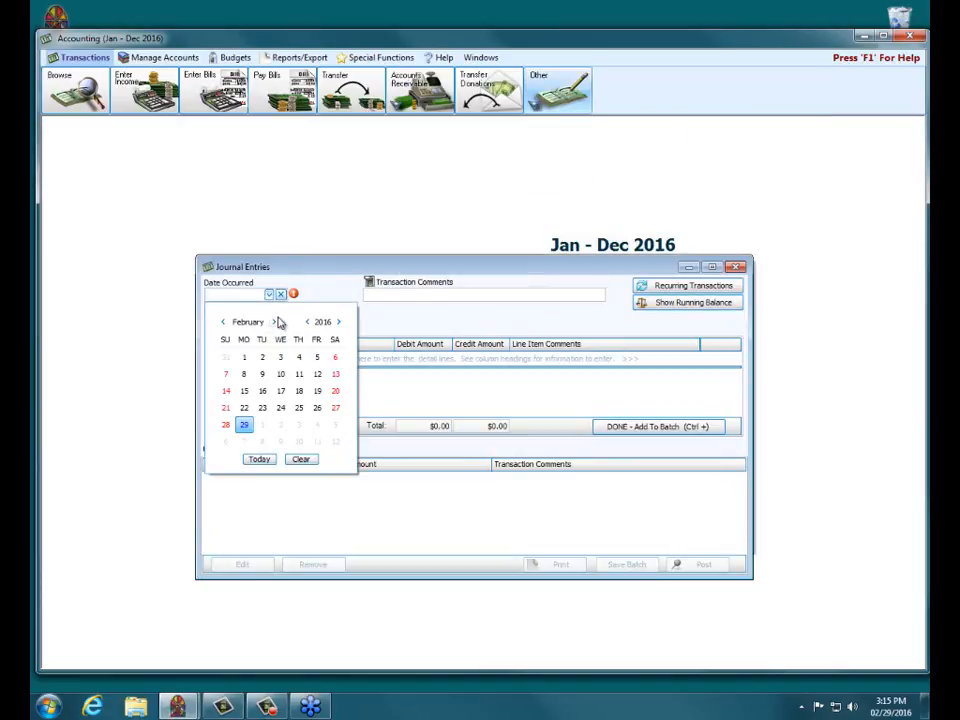
left_click(274, 321)
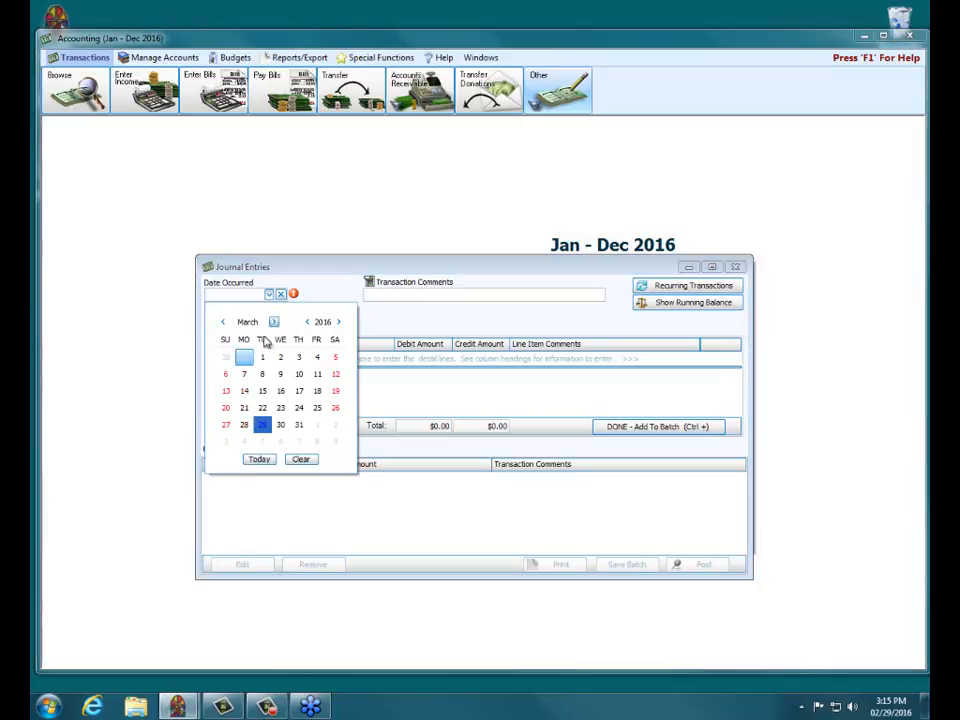
left_click(298, 425)
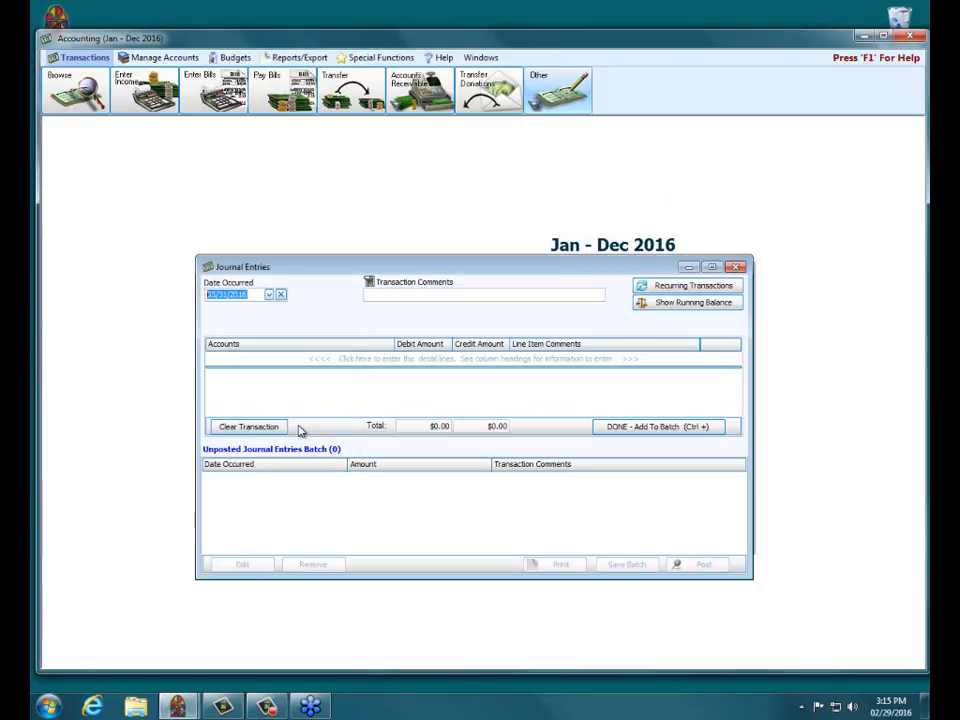
- Enter a journal line debiting Fixed Asset Fund Balance (3.90.100) for 400,000
left_click(315, 368)
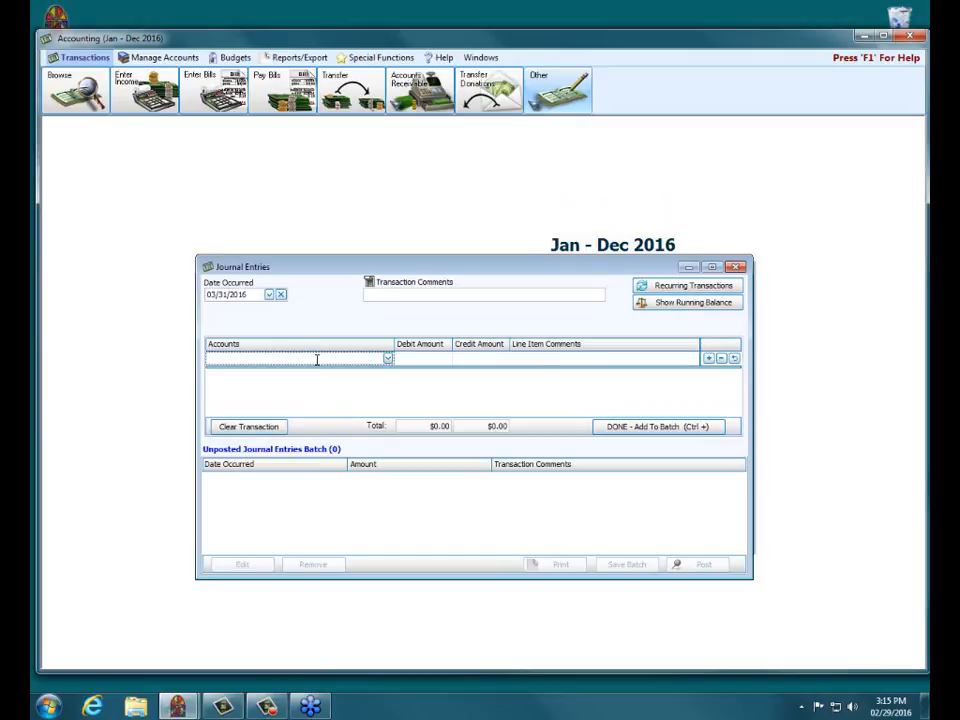
type("fixed")
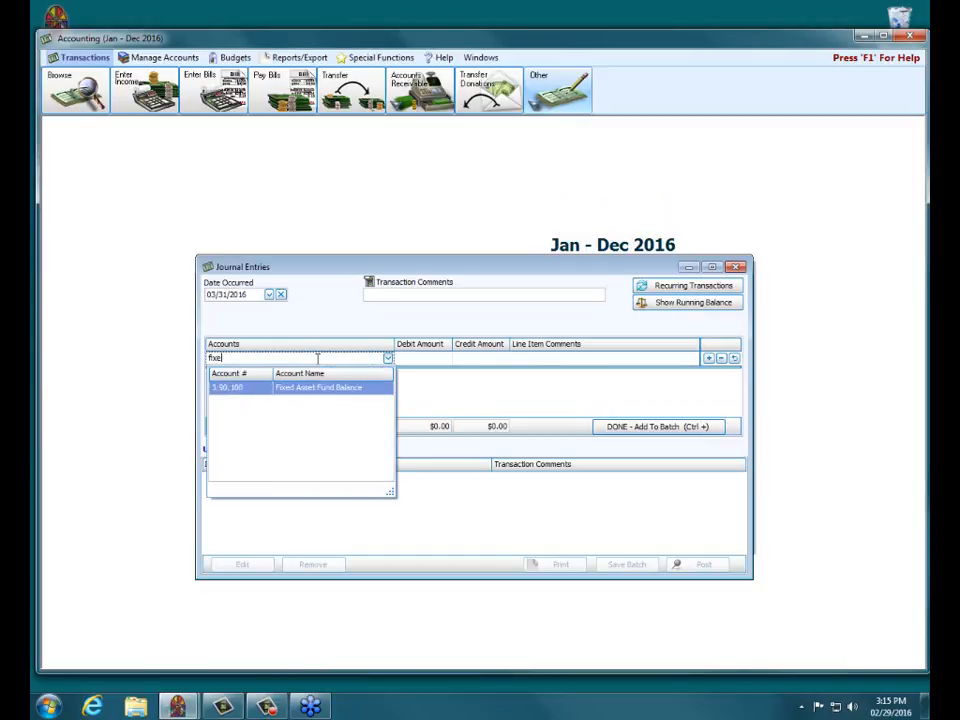
left_click(322, 387)
left_click(424, 360)
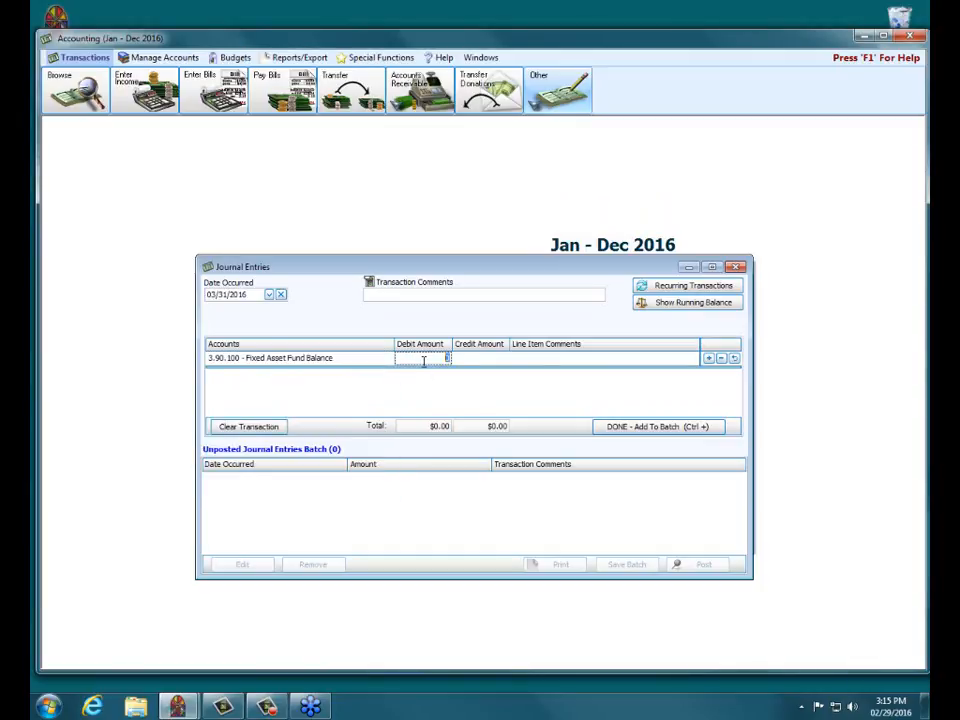
type("400,000")
key("Return")
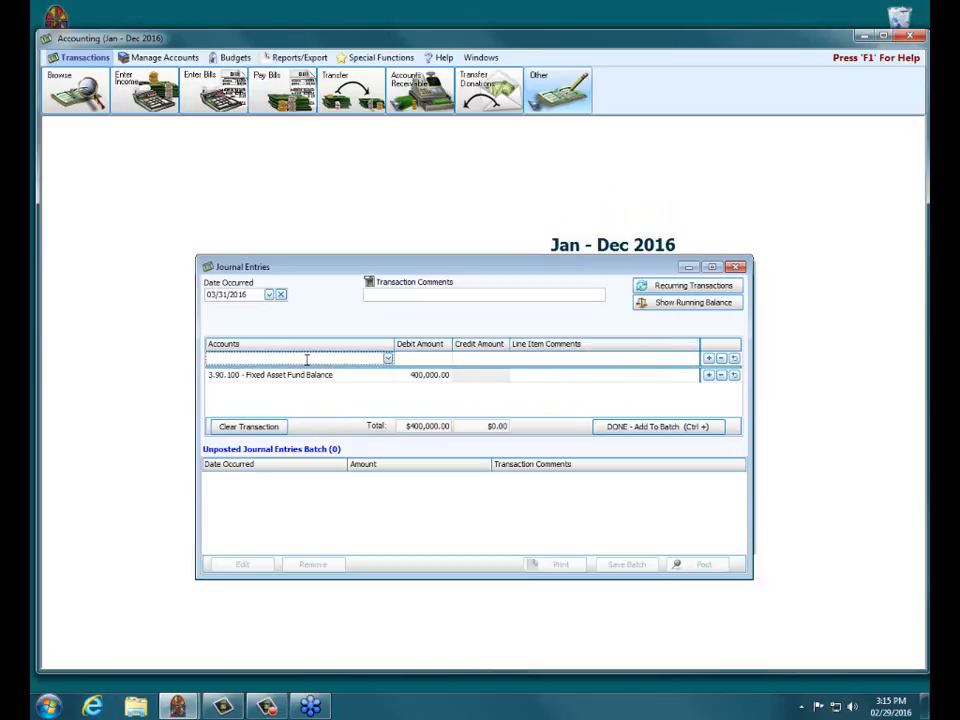
- Enter a journal line crediting Loan Payable (2.90.100) for 400,000
type("loan")
key("Tab")
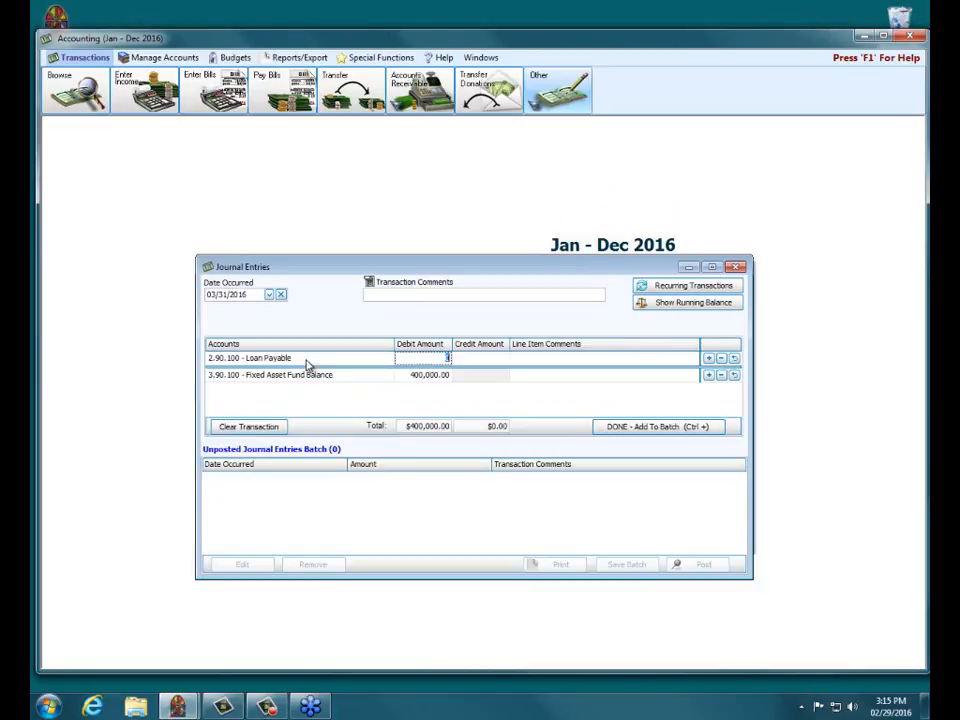
key("Tab")
type("400")
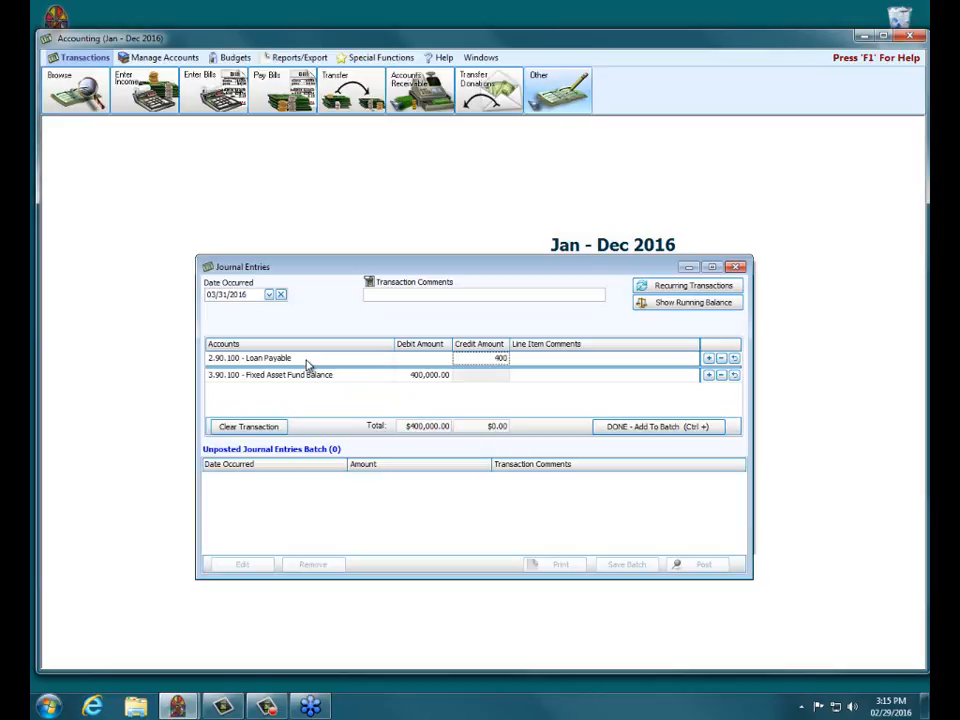
type("000")
- Add the loan journal entry to the batch, post it without printing, and close the journal entries window
left_click(626, 425)
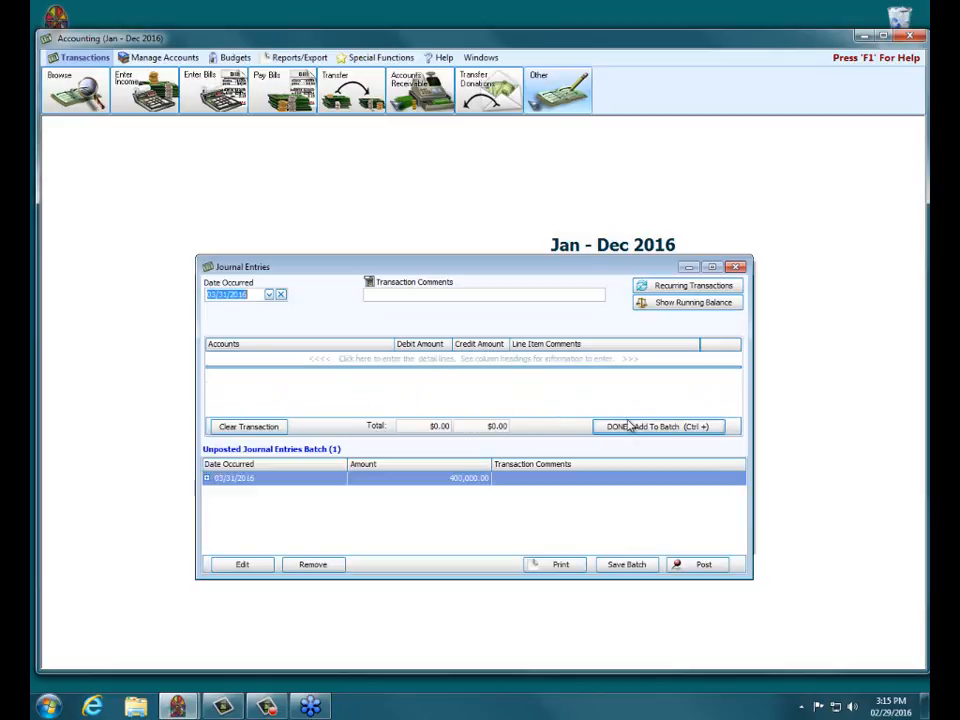
left_click(681, 565)
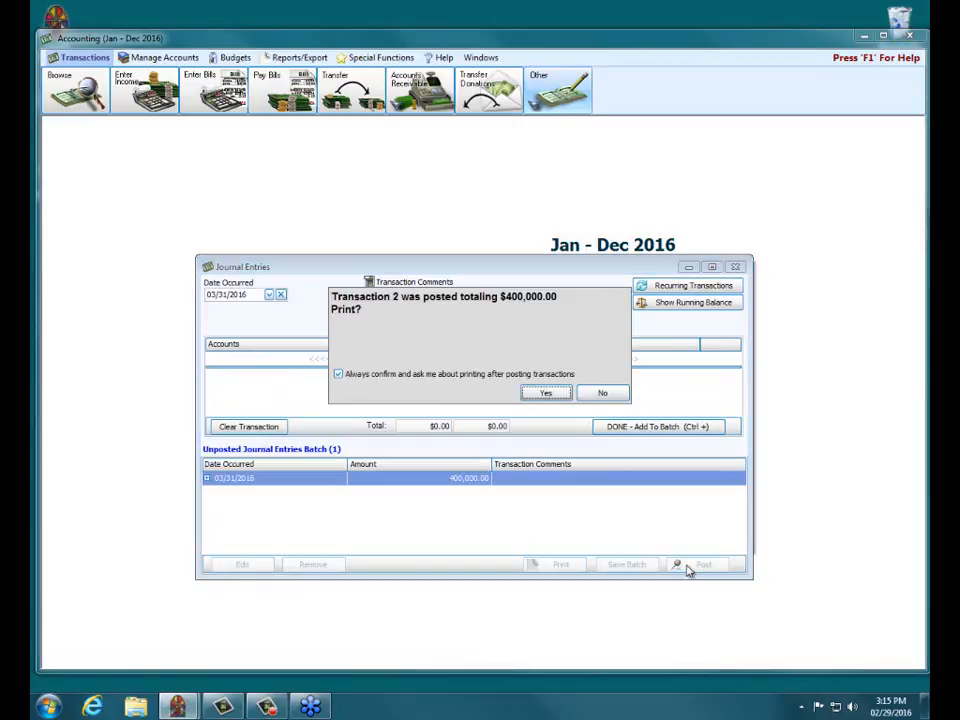
left_click(612, 394)
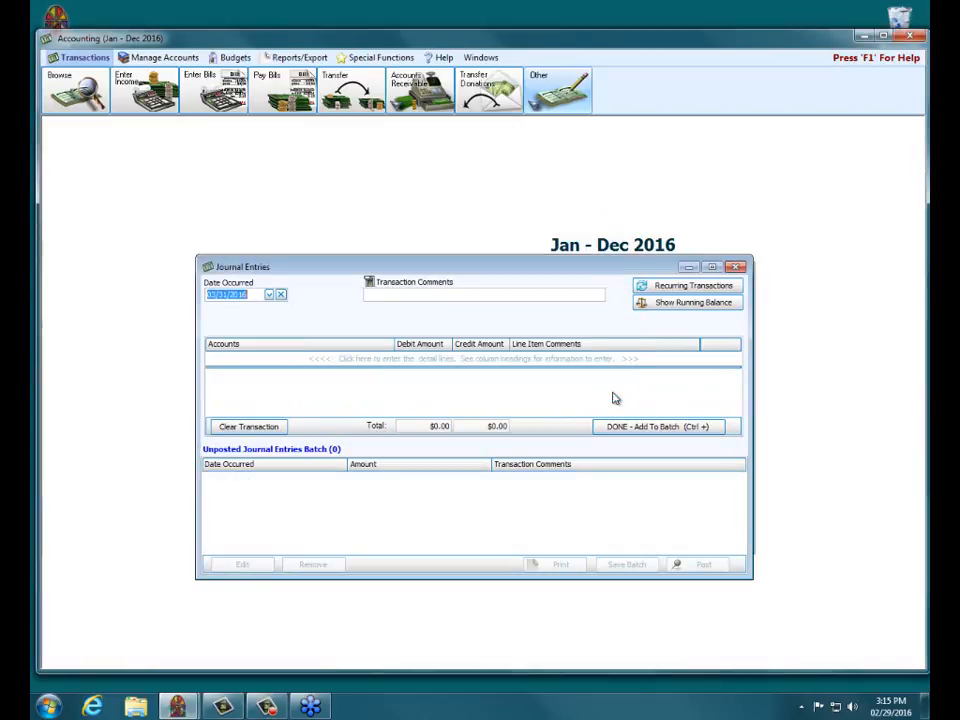
left_click(735, 268)
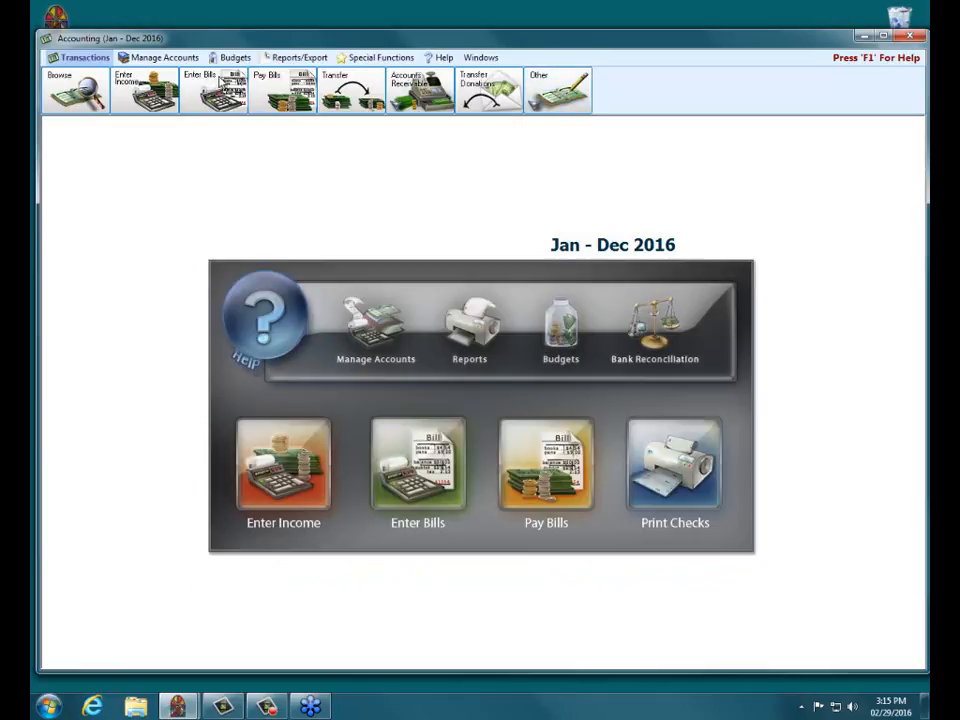
- Preview the February 2016 balance sheet and check its fixed asset and long-term liability balances
left_click(300, 57)
left_click(52, 103)
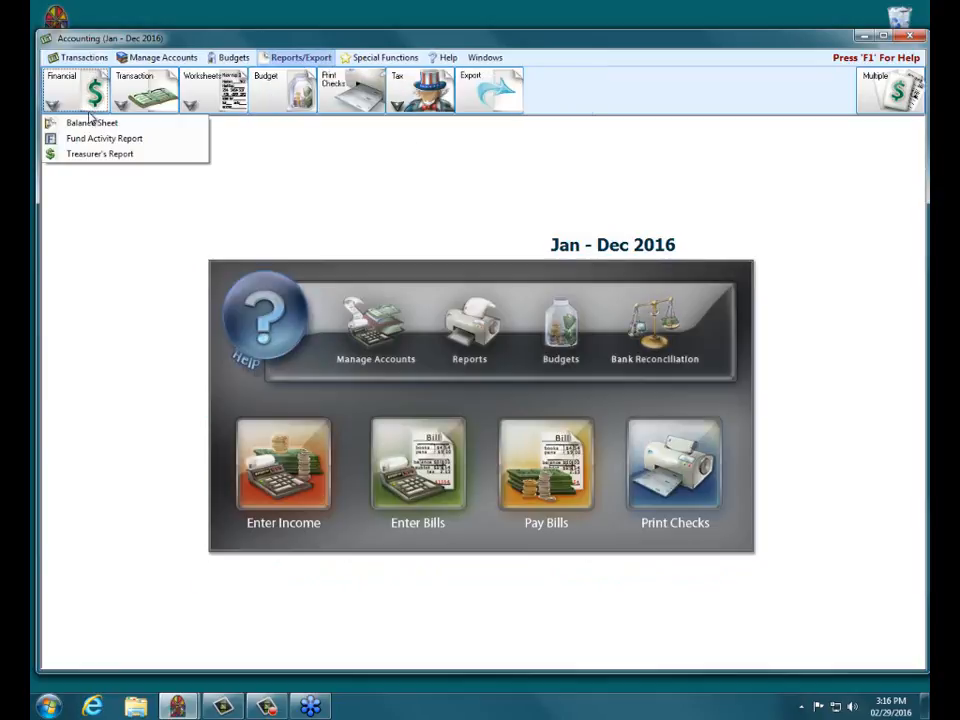
left_click(91, 122)
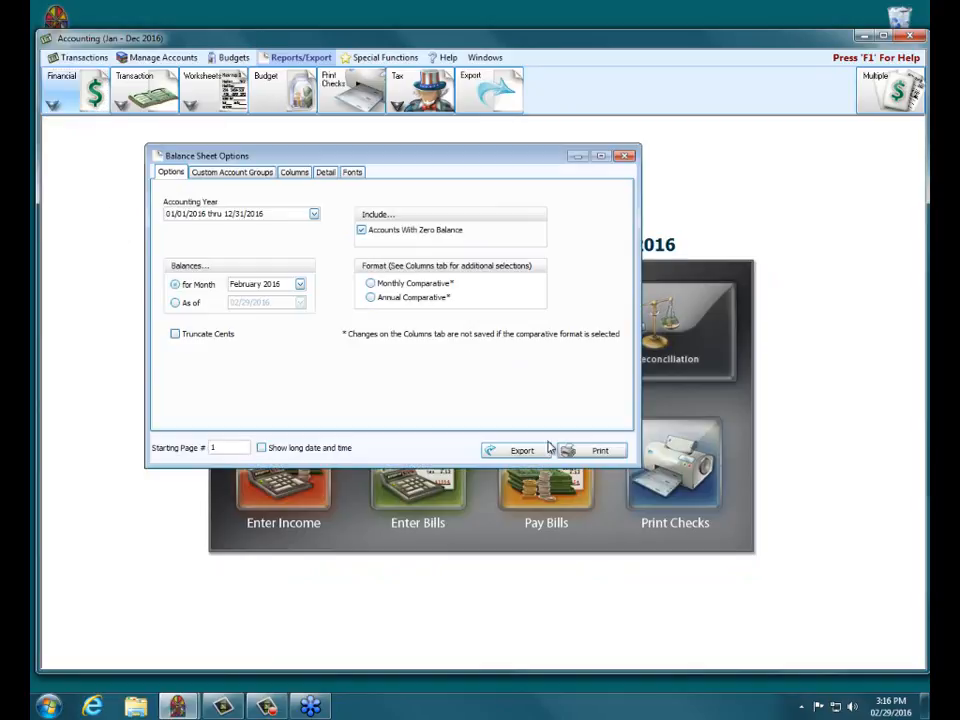
left_click(580, 451)
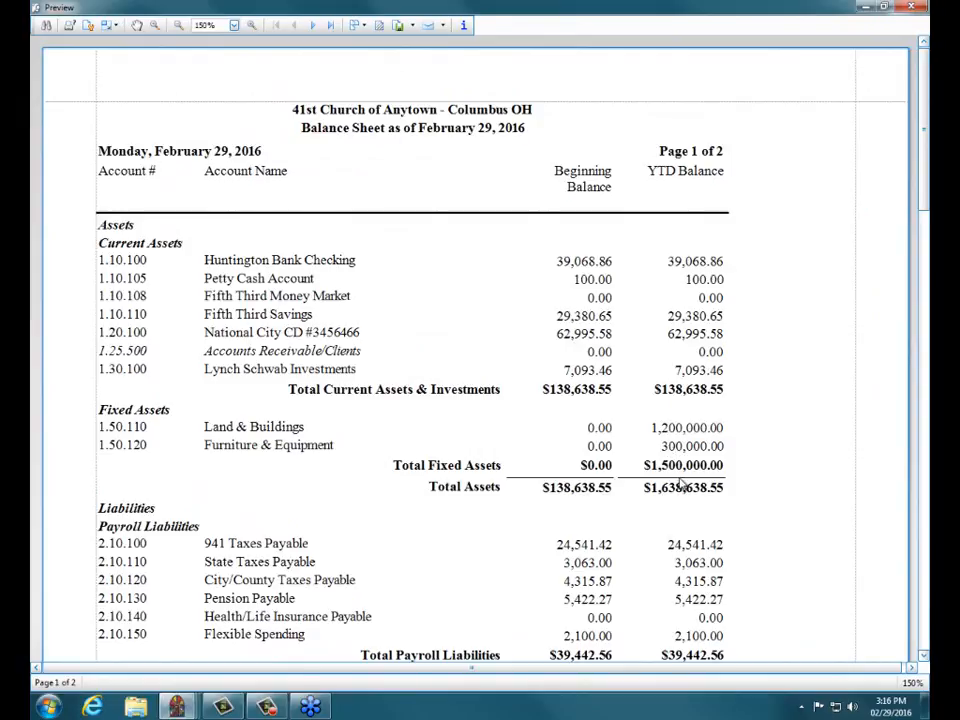
left_click_drag(924, 183, 925, 222)
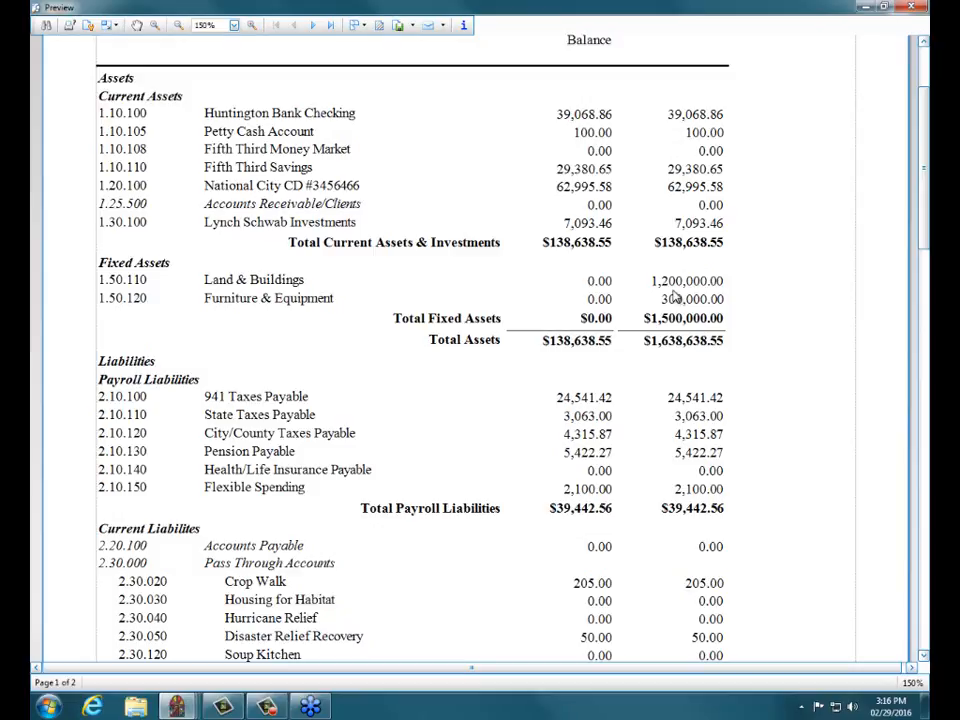
left_click_drag(925, 195, 926, 240)
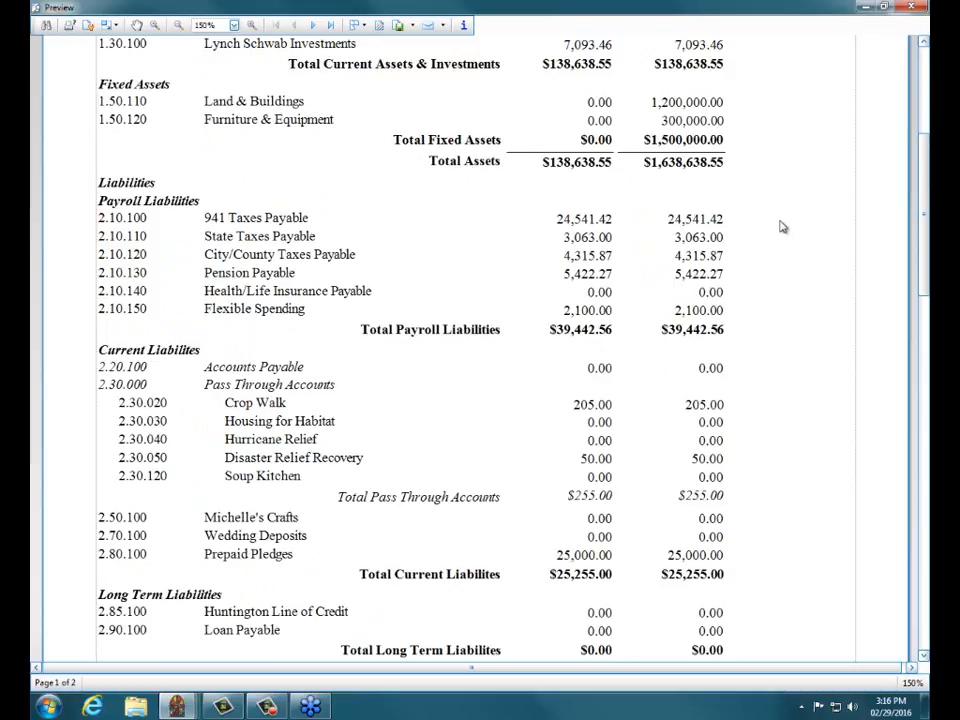
left_click(913, 8)
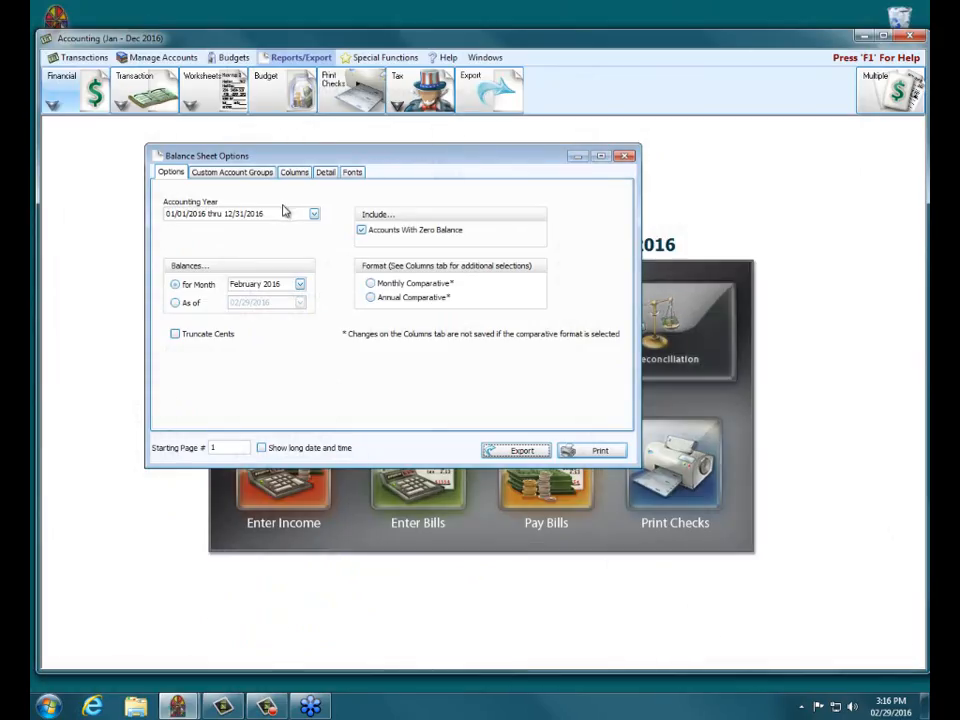
- Preview the balance sheet for March 2016 and check the Loan Payable and Fixed Asset Fund balances
left_click(234, 285)
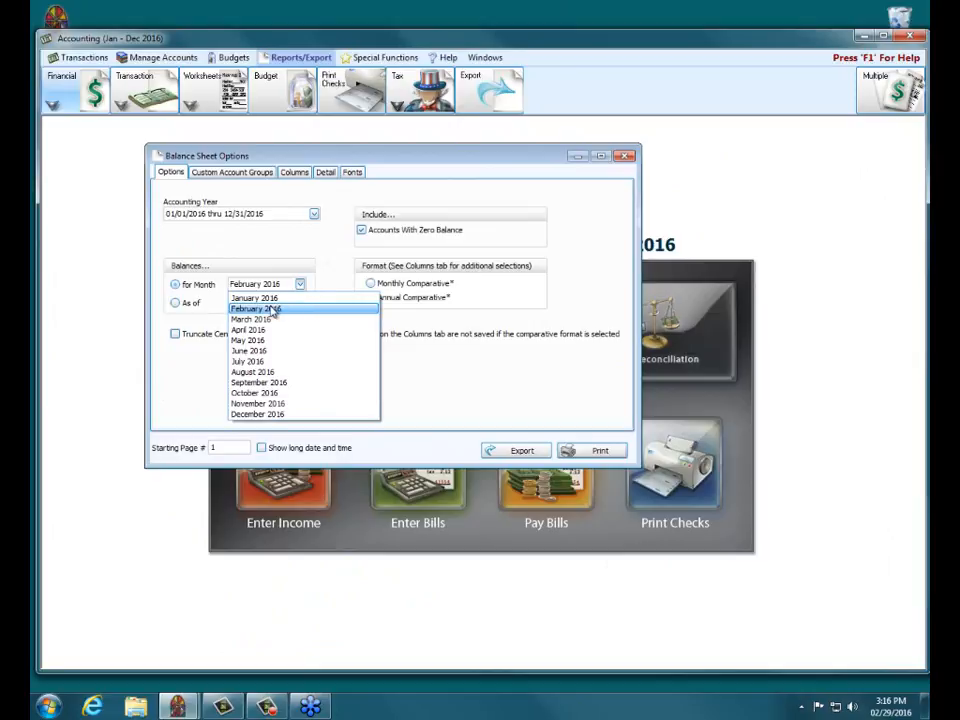
left_click(272, 318)
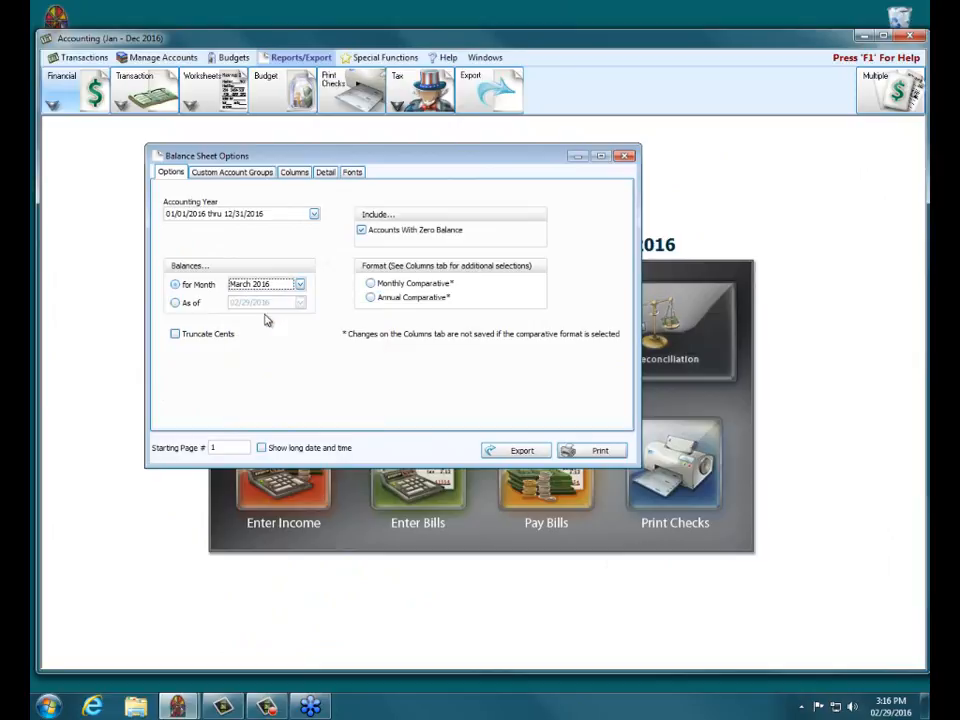
left_click(604, 451)
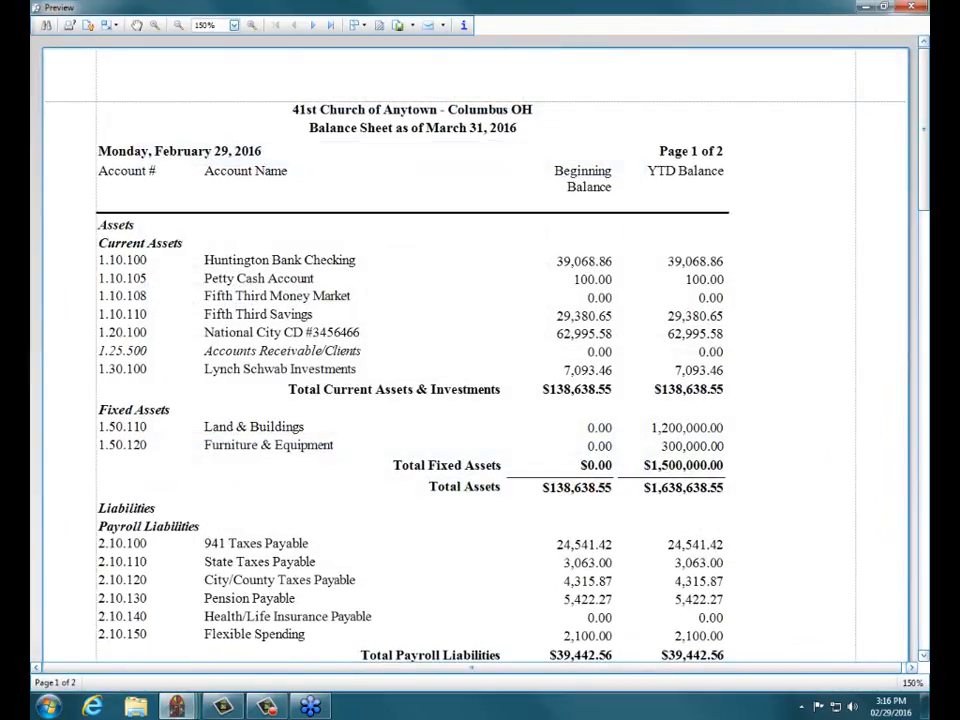
left_click_drag(919, 142, 926, 299)
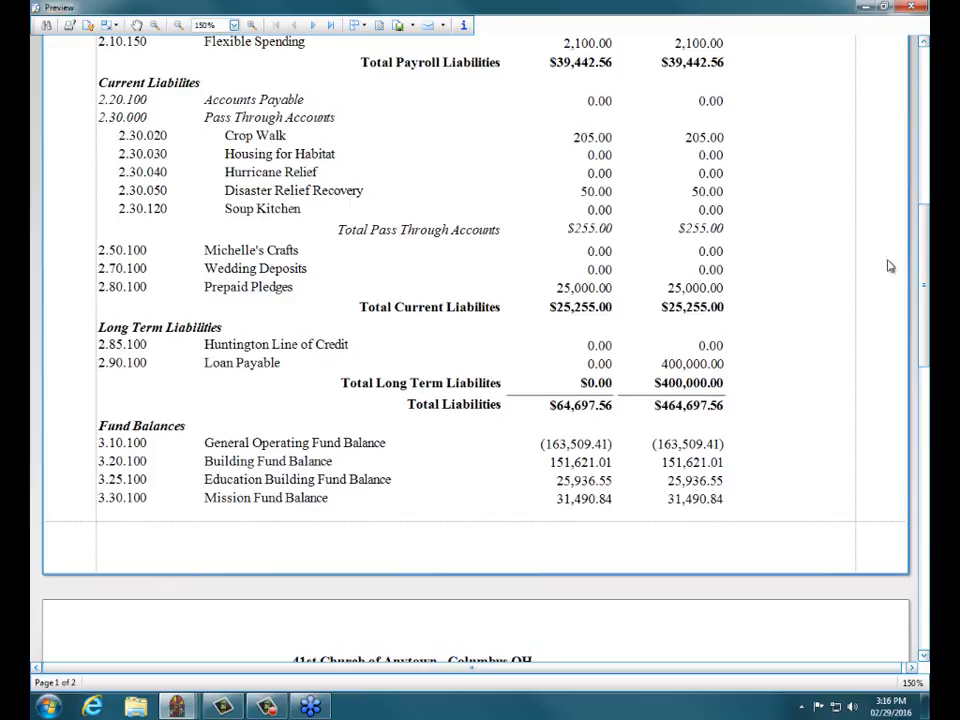
scroll(692, 178, "down", 5)
left_click_drag(923, 363, 923, 372)
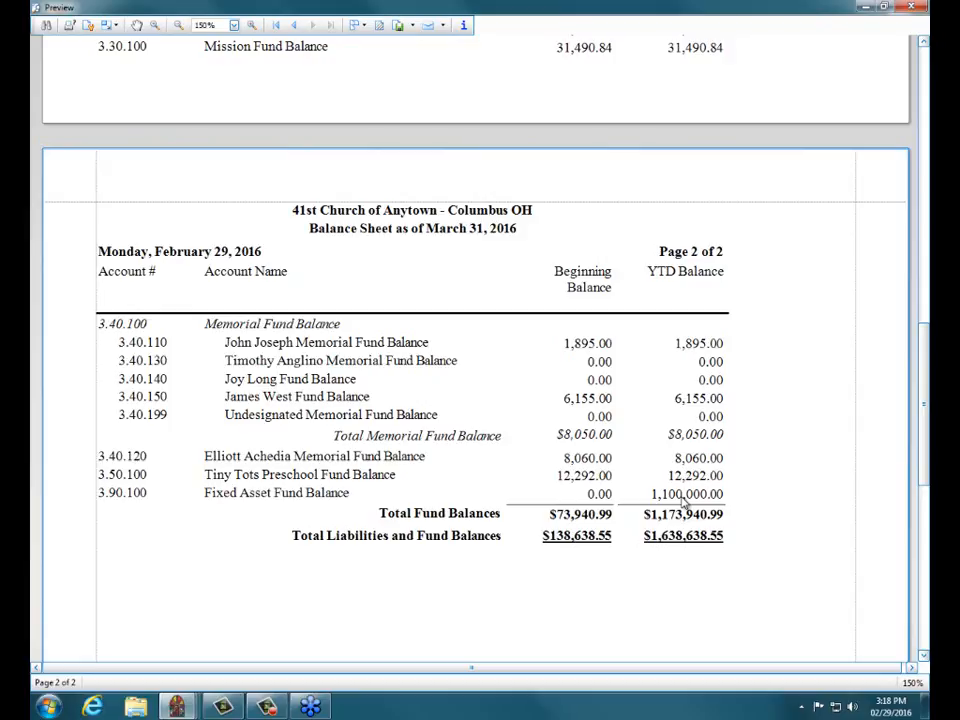
left_click(911, 6)
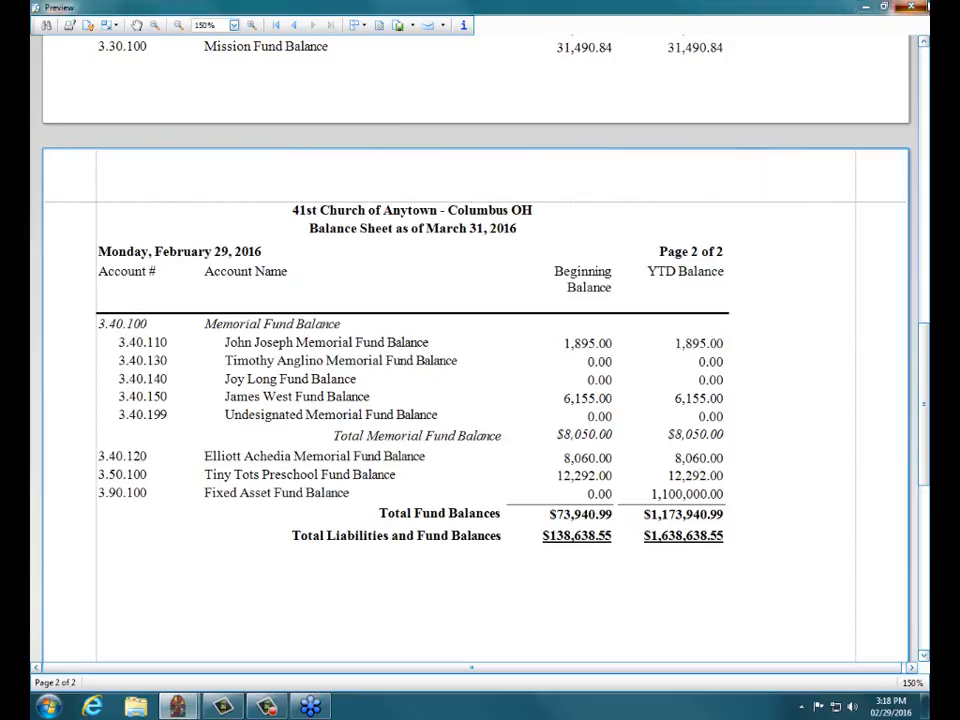
left_click(624, 155)
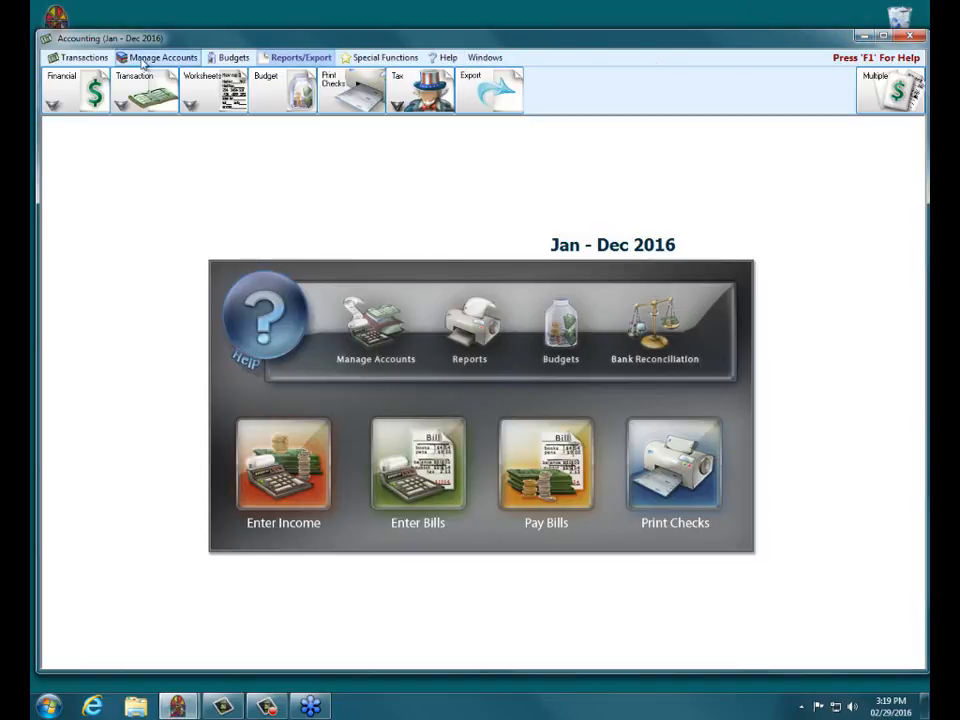
- Start another journal entry transaction, ready for its date occurred
left_click(80, 57)
left_click(557, 92)
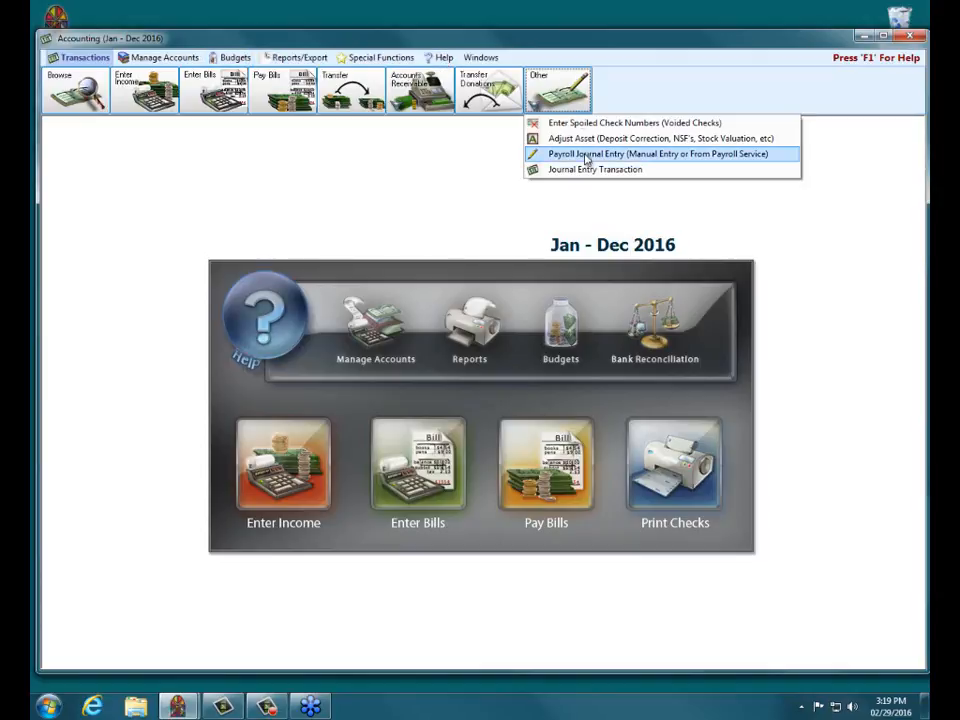
left_click(587, 169)
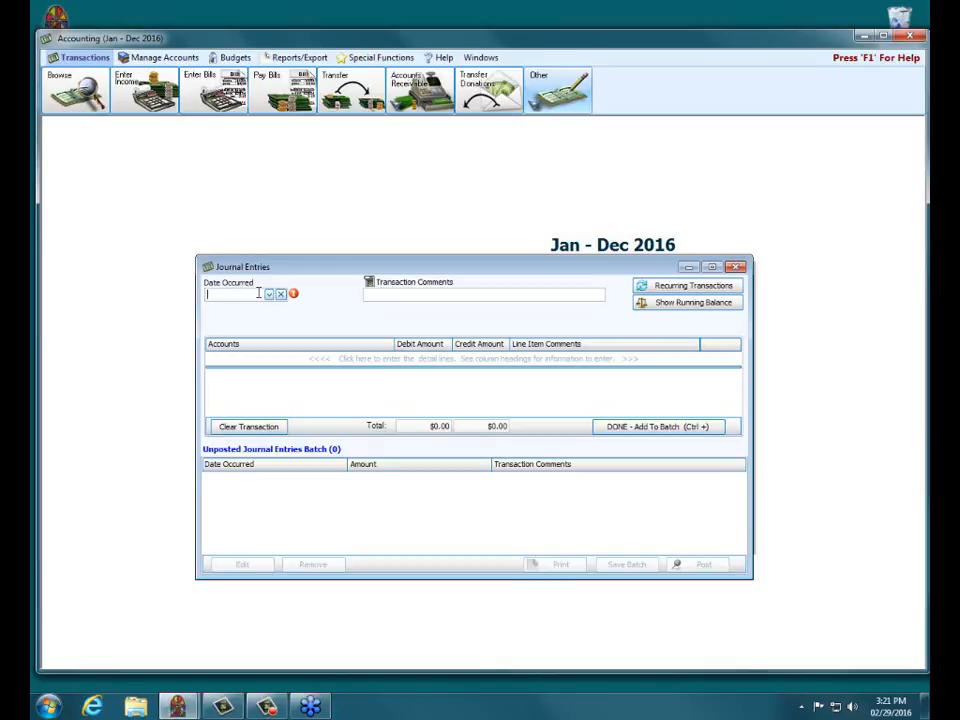
left_click(258, 293)
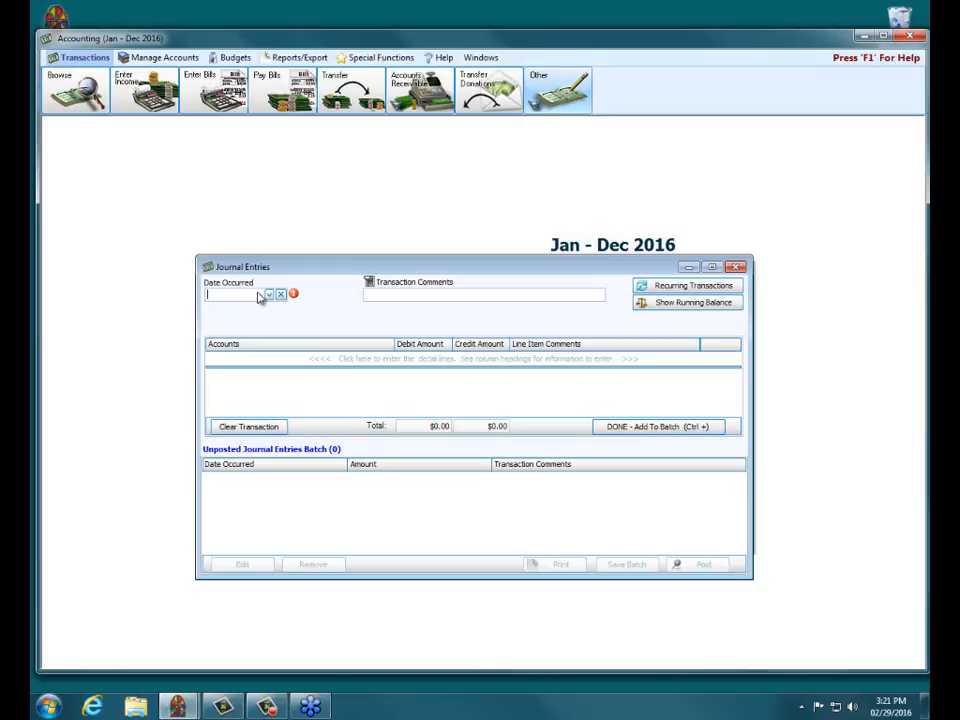